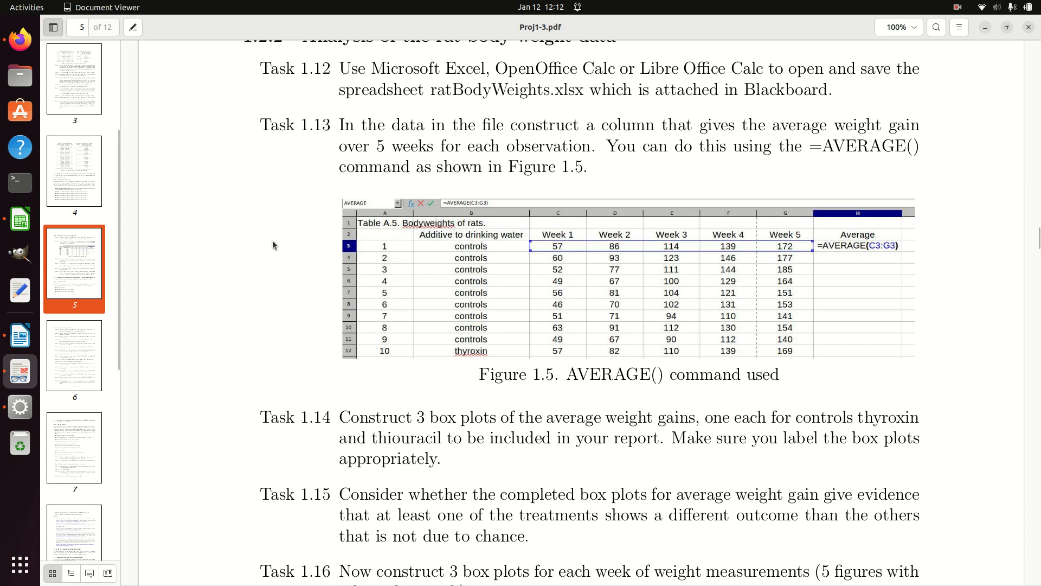
- Copy the nine control averages (H3:H11) from ratBodyWeights.xlsx in LibreOffice Calc, and switch to Desmos in Firefox
click(15, 227)
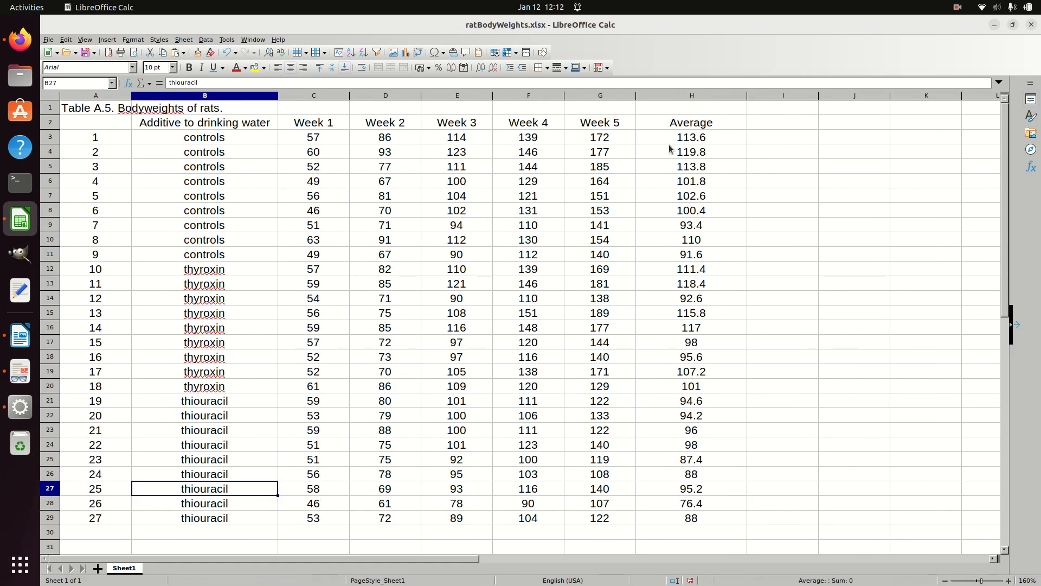
drag(674, 139, 670, 255)
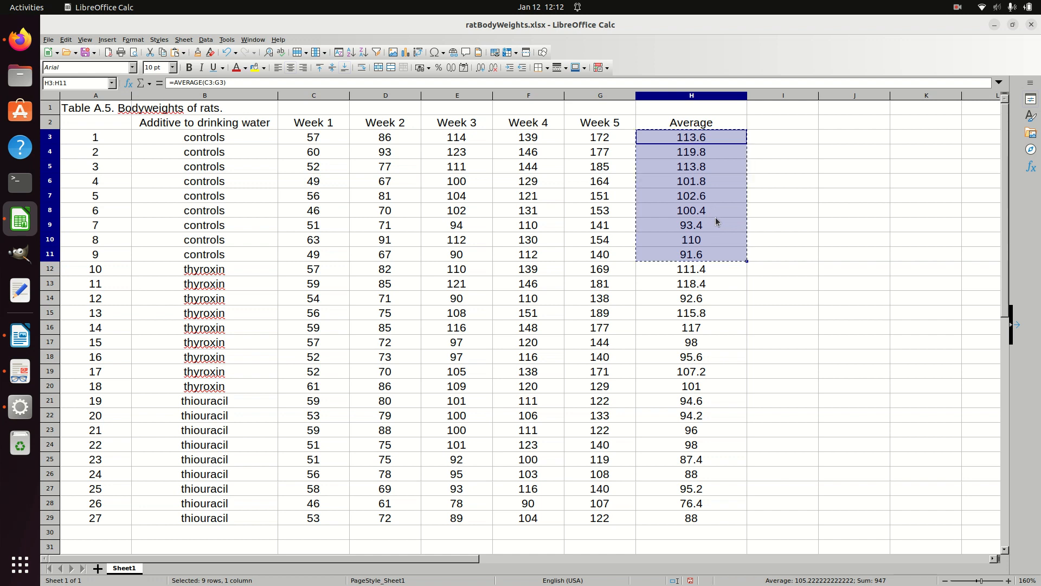
key(ctrl+c)
click(22, 38)
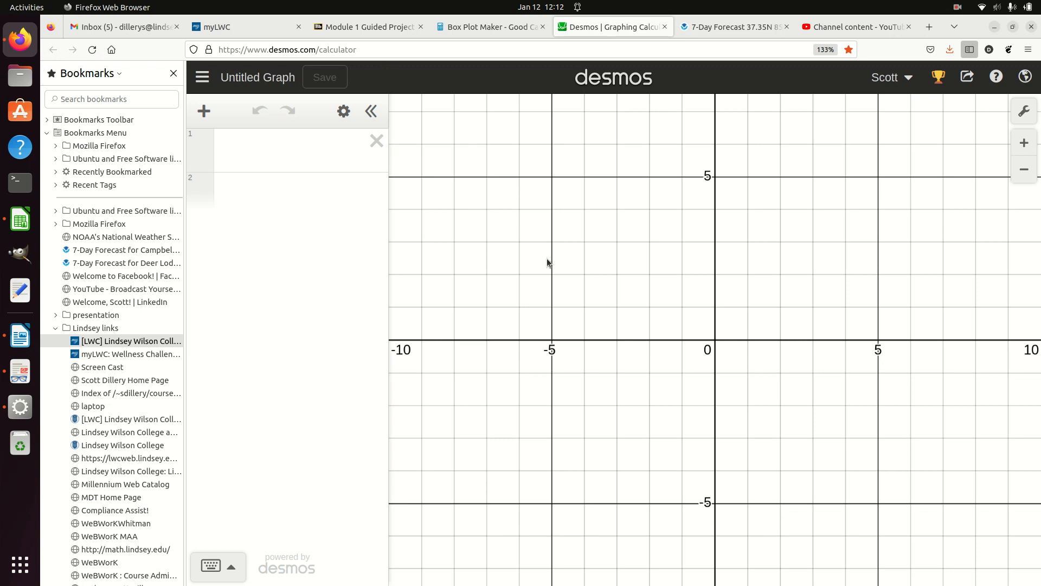
- Look up the Desmos calculator link in the Blackboard course menu, and return to the Desmos graph
click(354, 28)
scroll(217, 163, up, 8)
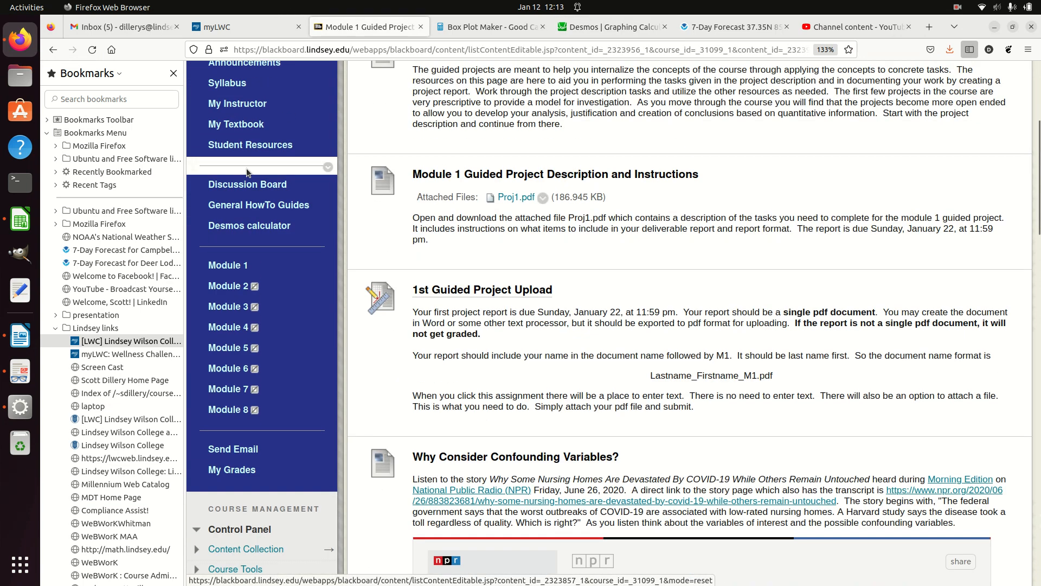
scroll(249, 160, up, 2)
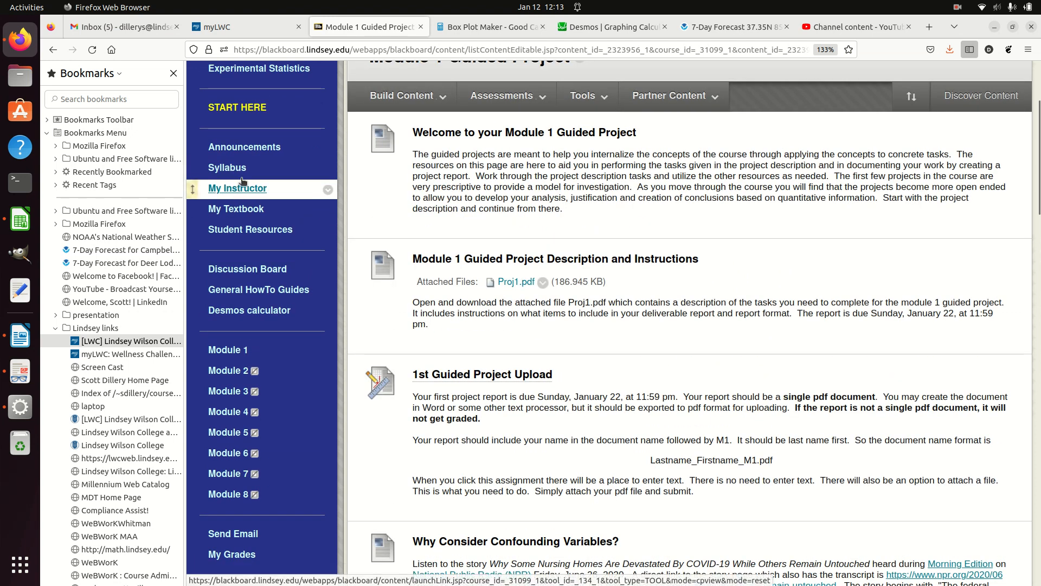
scroll(241, 158, up, 4)
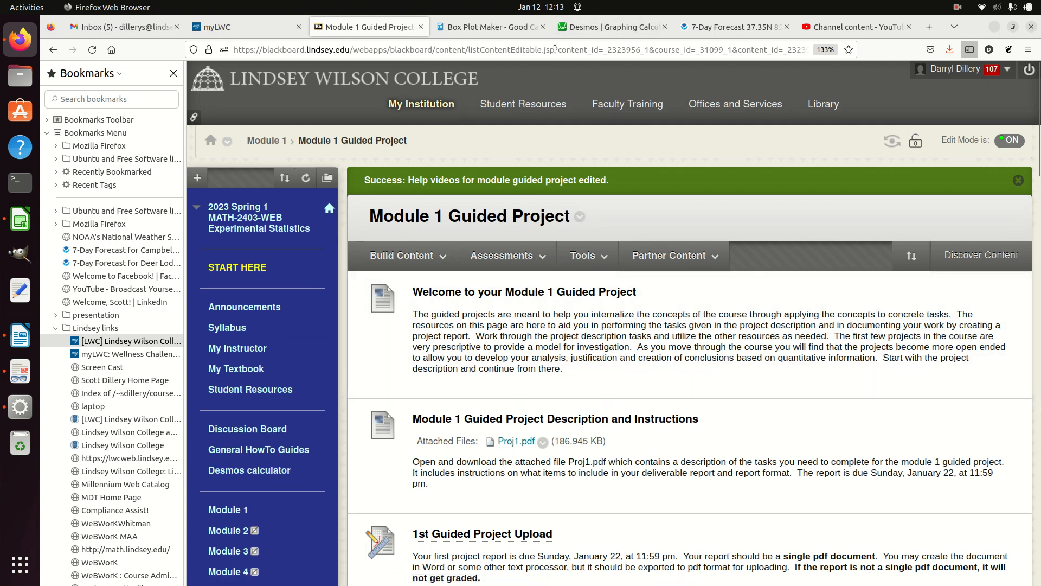
click(620, 21)
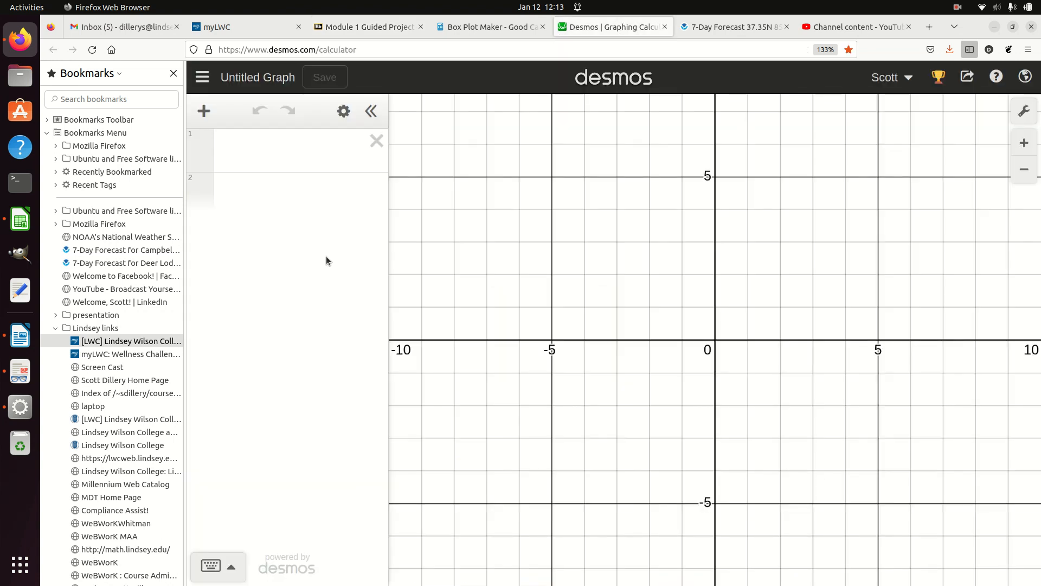
- Define a list C in the first expression using the copied control averages
click(256, 156)
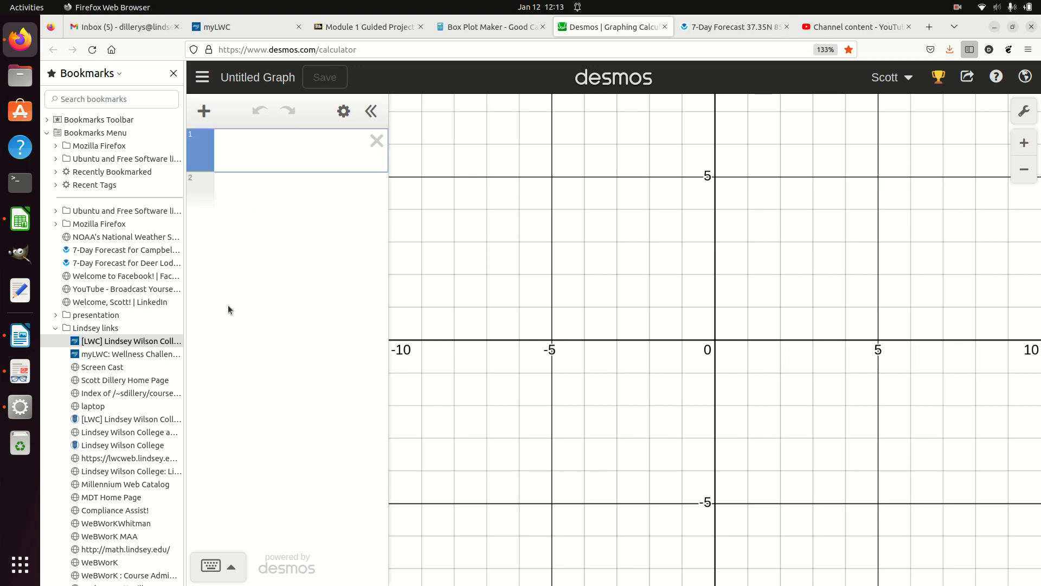
text(C)
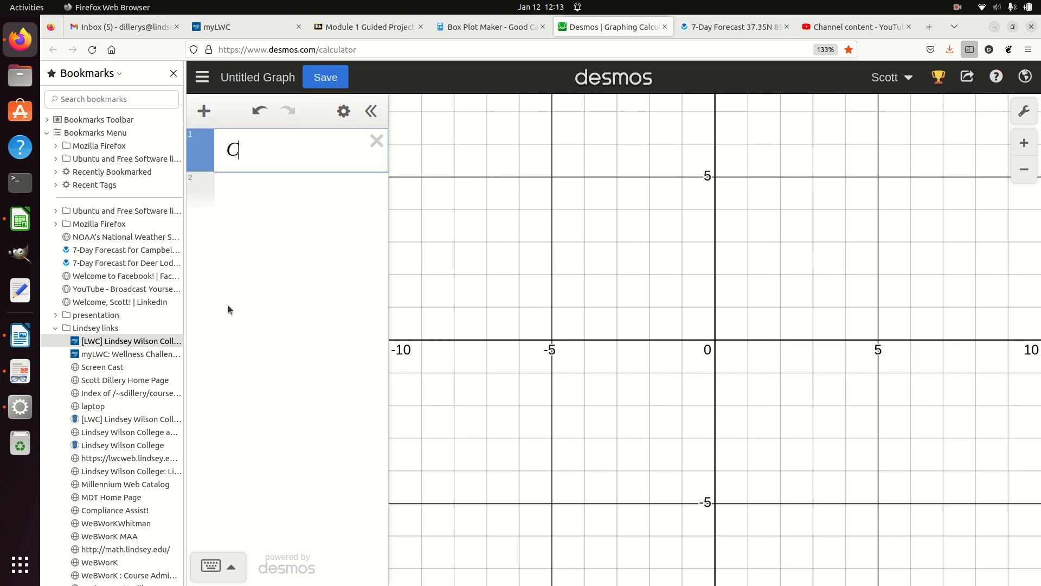
text(=)
key(ctrl+v)
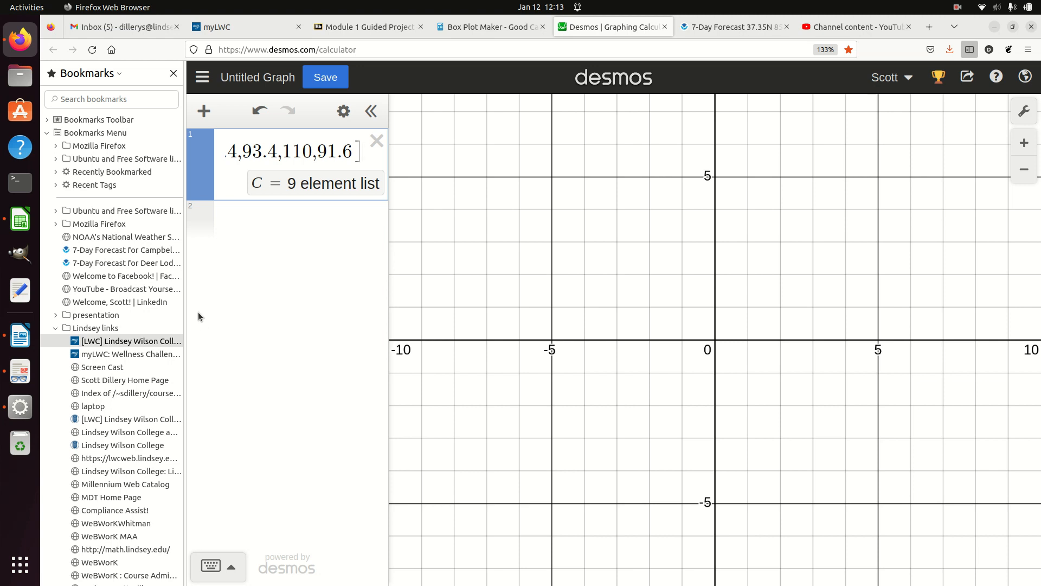
- Add the expression boxplot(C) below the list
click(256, 222)
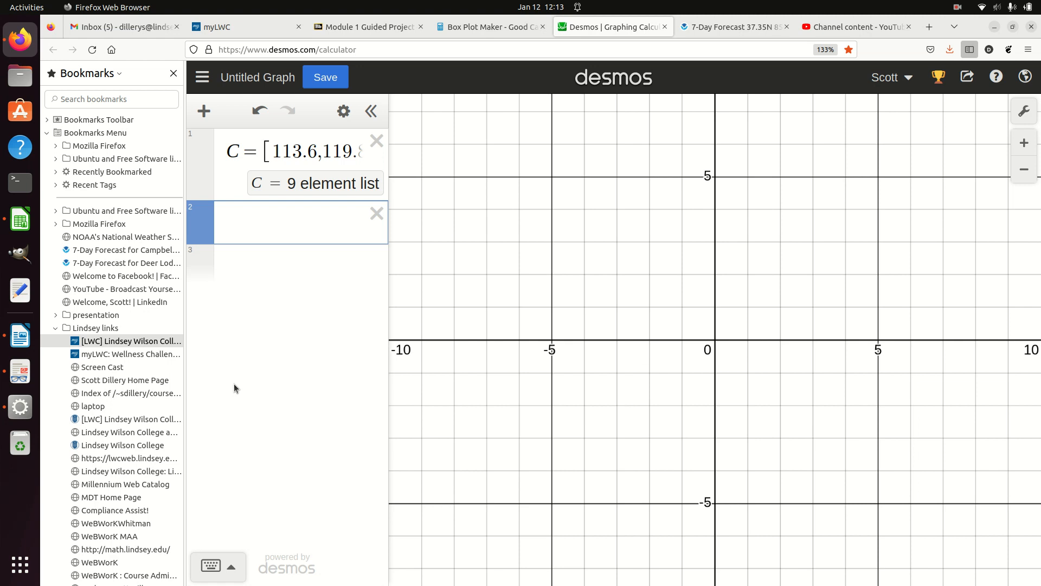
text(box)
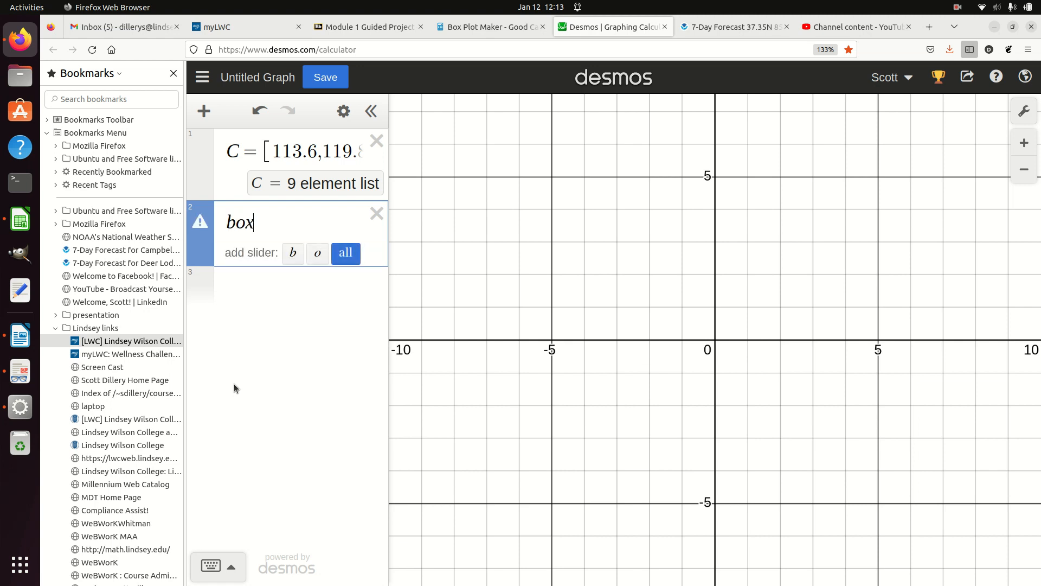
text(plot)
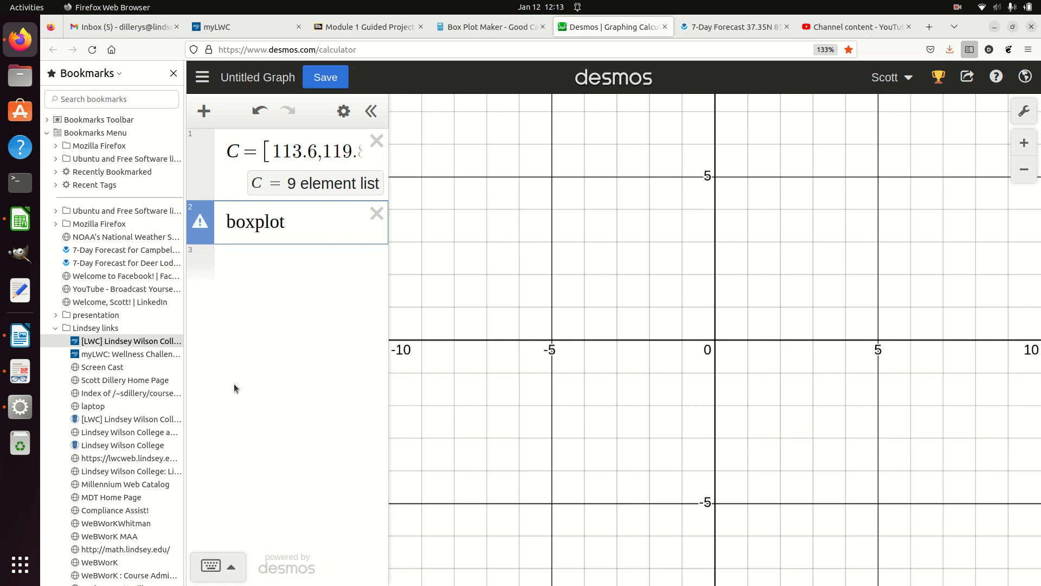
text((c)
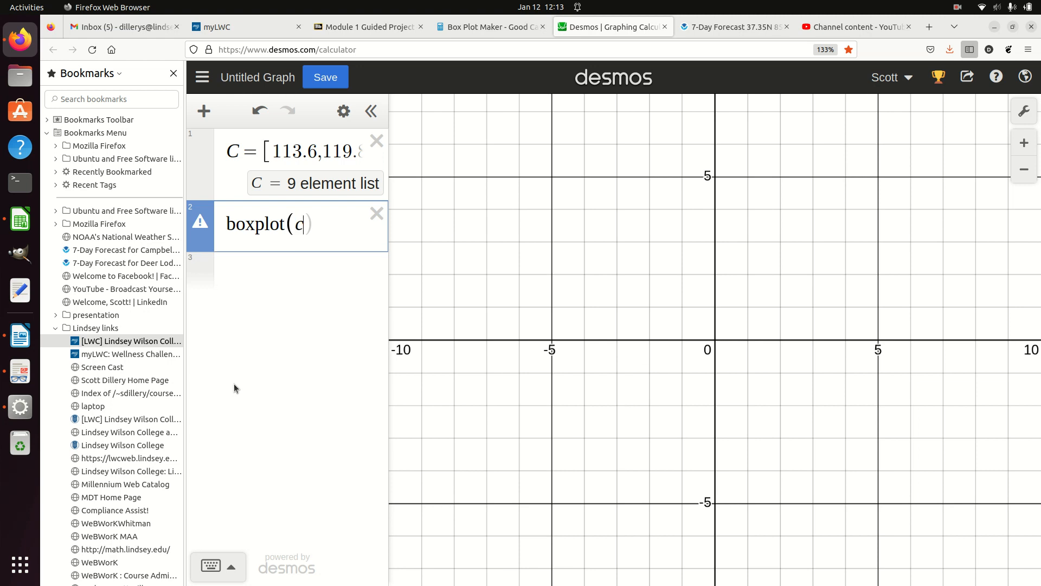
key(BackSpace)
text(C)
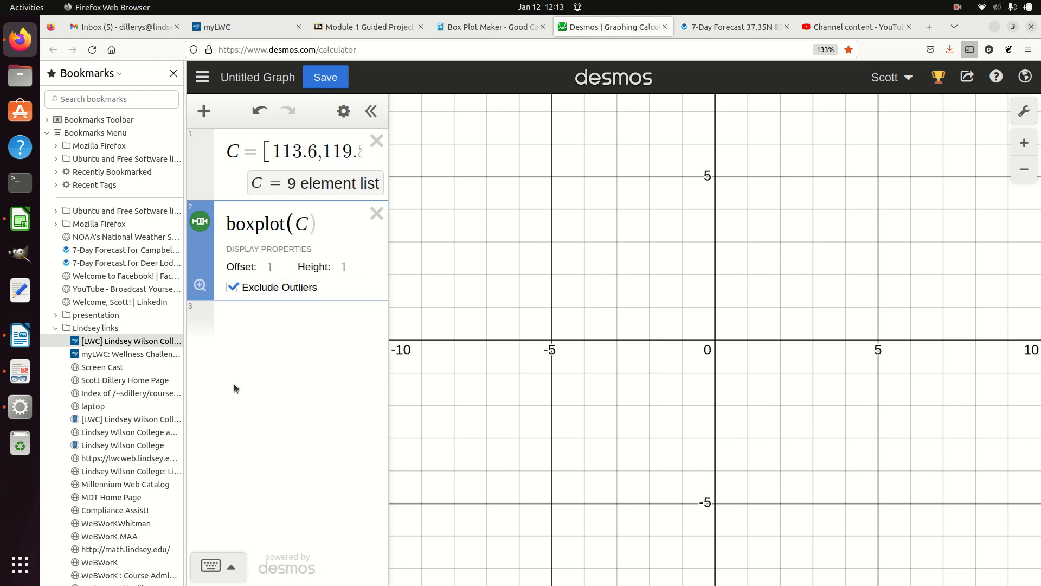
text())
- Frame the graph around the whole box plot of C, from about 90 to 120 on the x-axis
scroll(773, 405, down, 5)
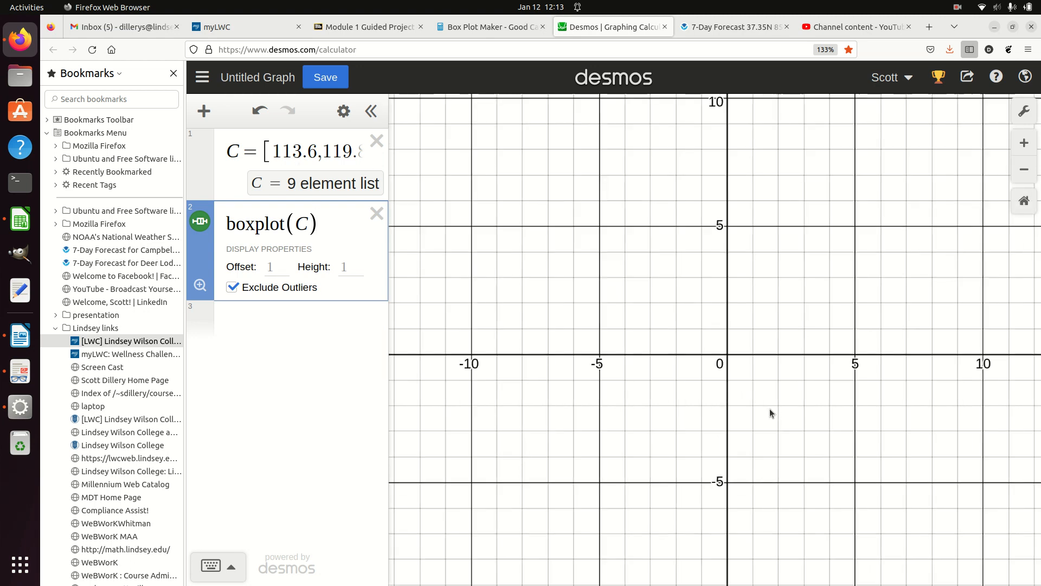
scroll(776, 410, down, 5)
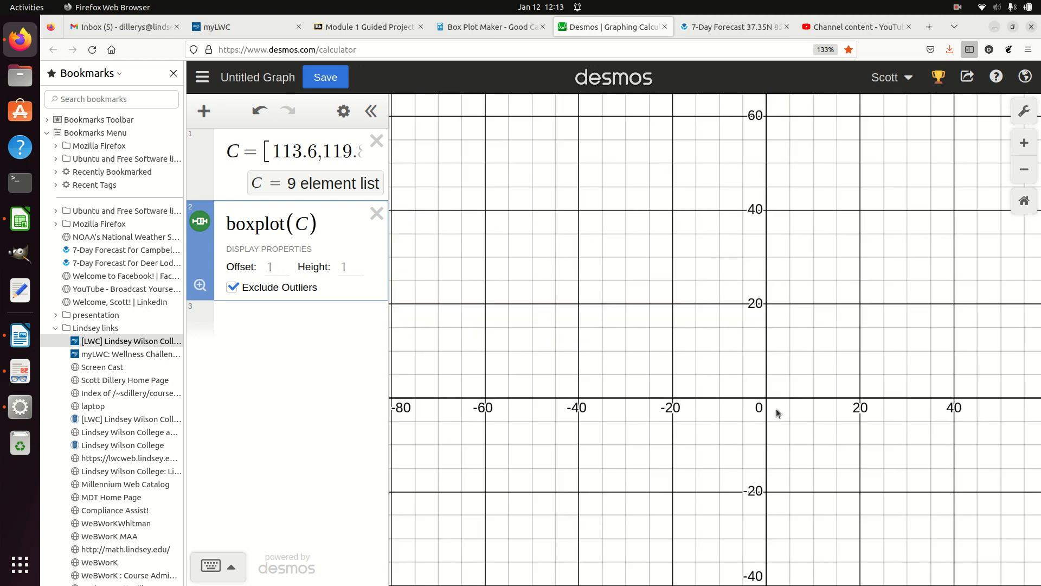
drag(901, 422, 545, 478)
scroll(641, 486, up, 8)
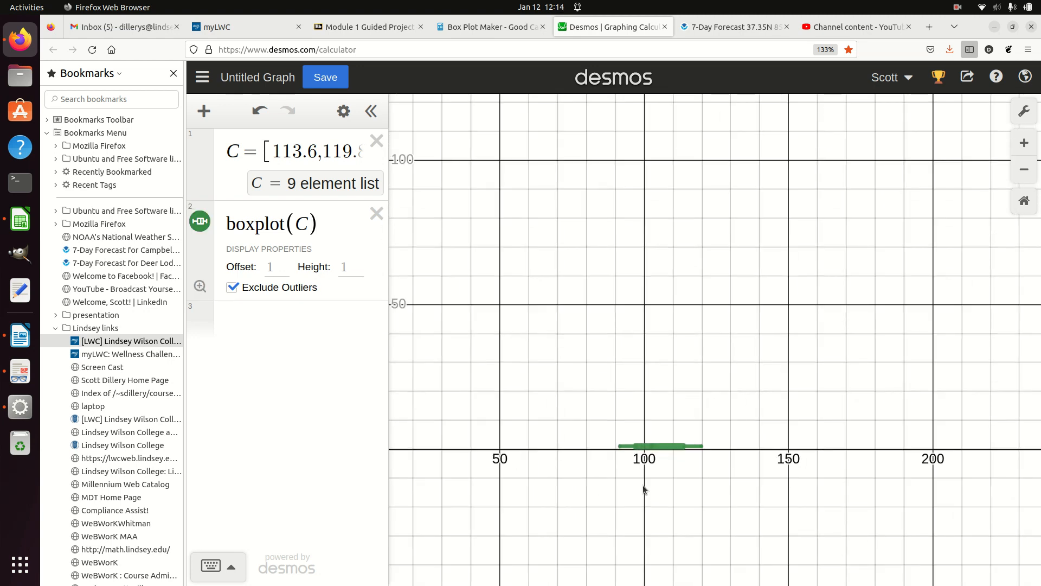
scroll(636, 475, up, 4)
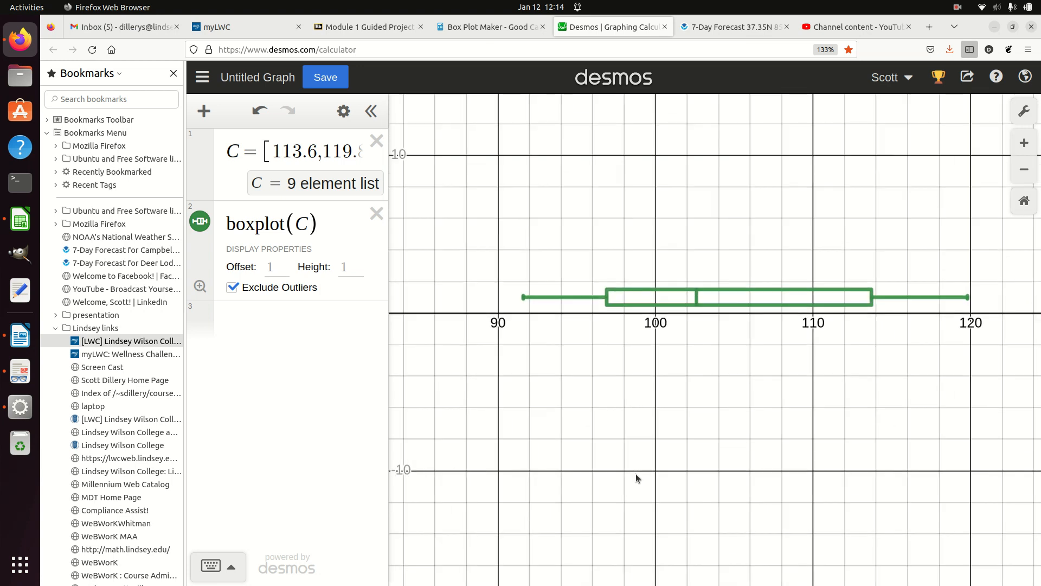
scroll(571, 521, down, 2)
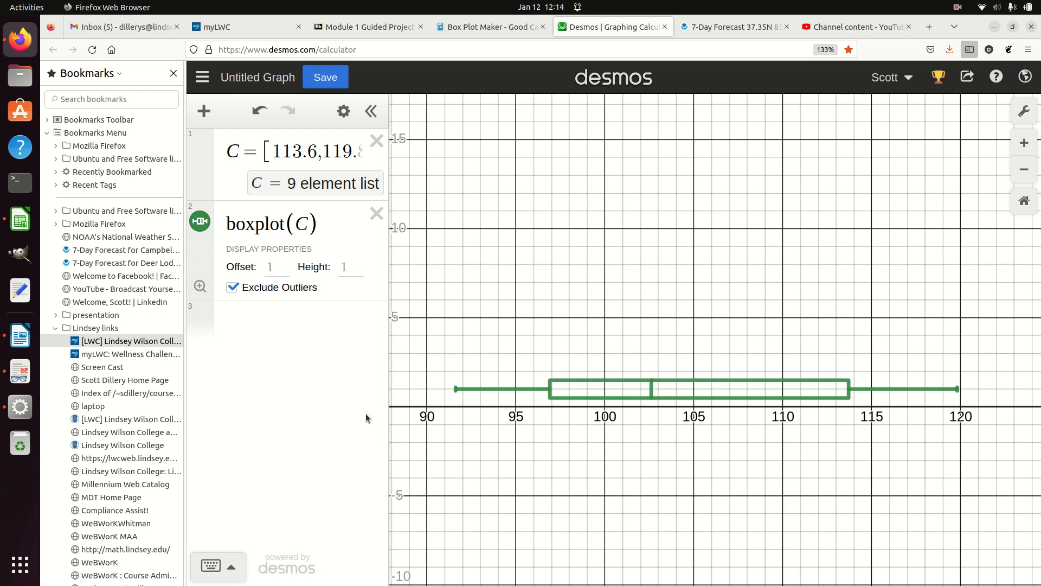
drag(525, 480, 560, 483)
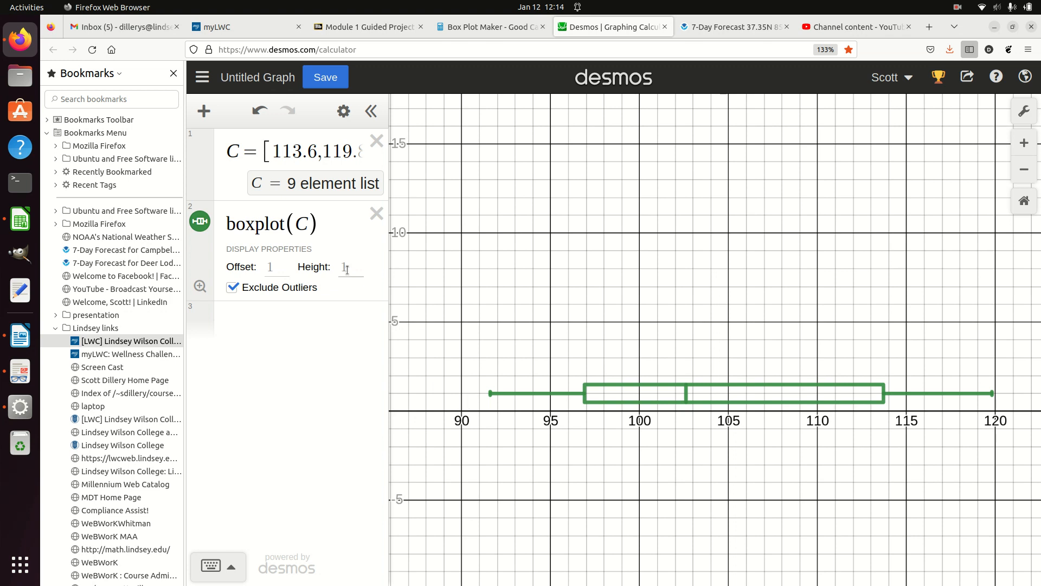
- Set the box plot's offset to 2 and its height to 2
click(277, 266)
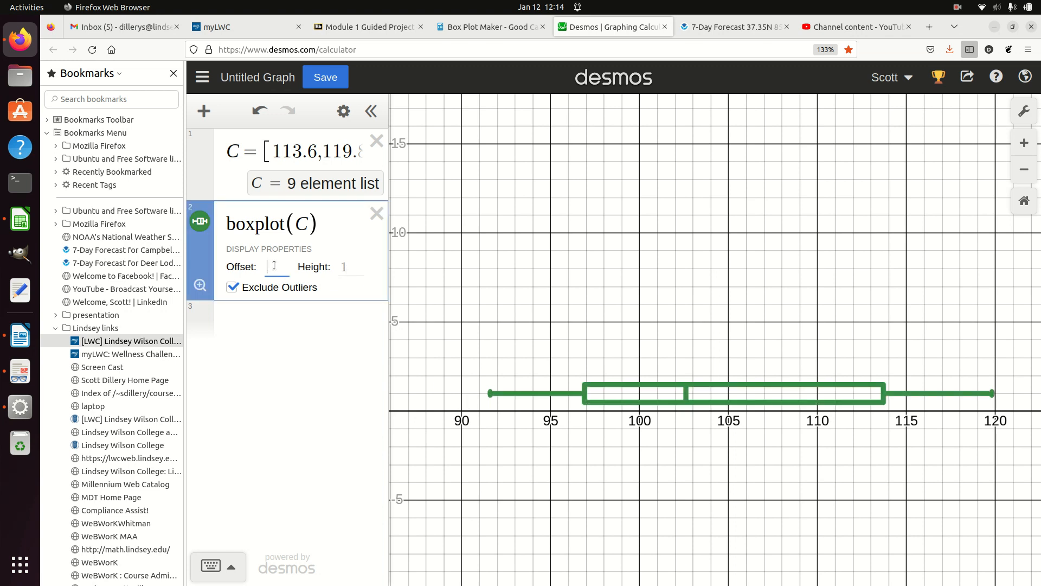
text(2)
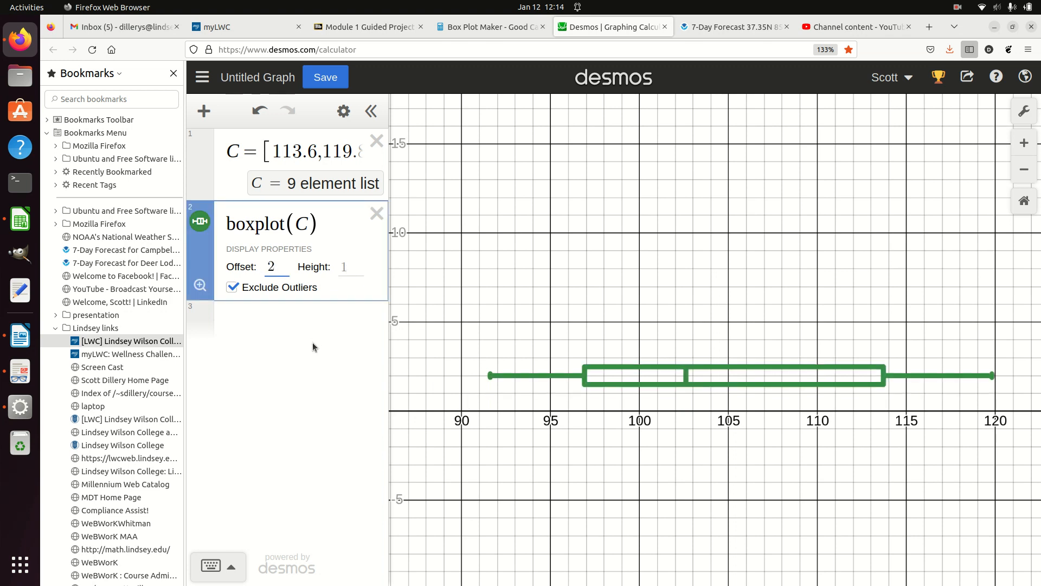
click(345, 267)
text(2)
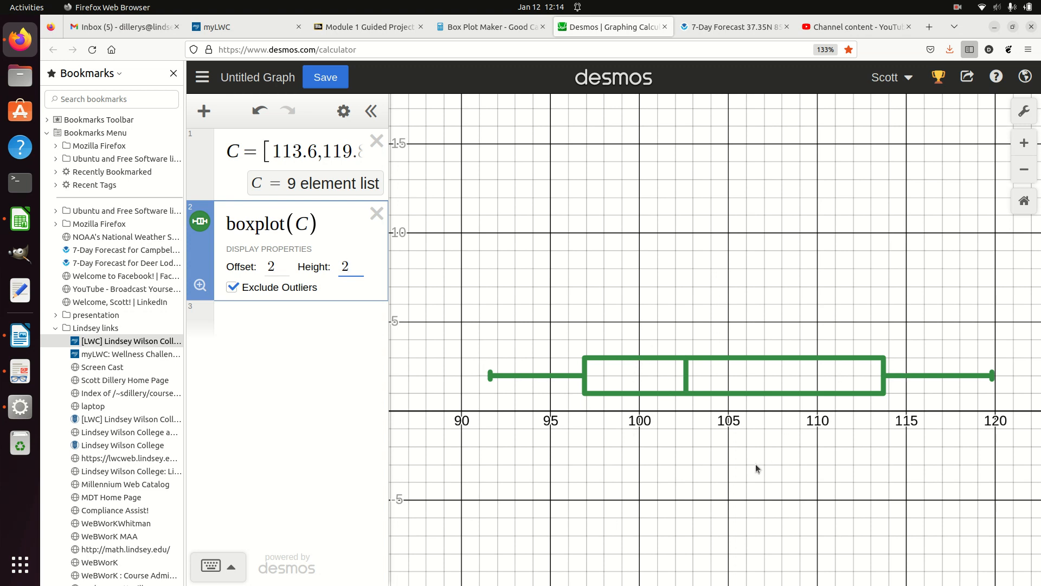
- Set the box plot's height to 4 and its offset to 3
scroll(756, 464, up, 1)
drag(769, 470, 747, 481)
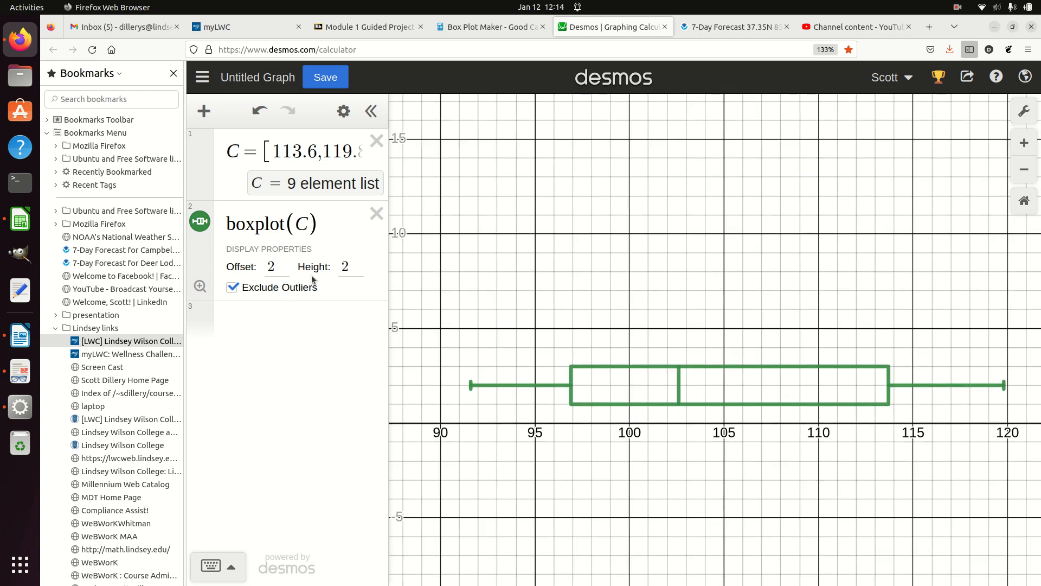
click(348, 263)
double_click(348, 264)
text(4)
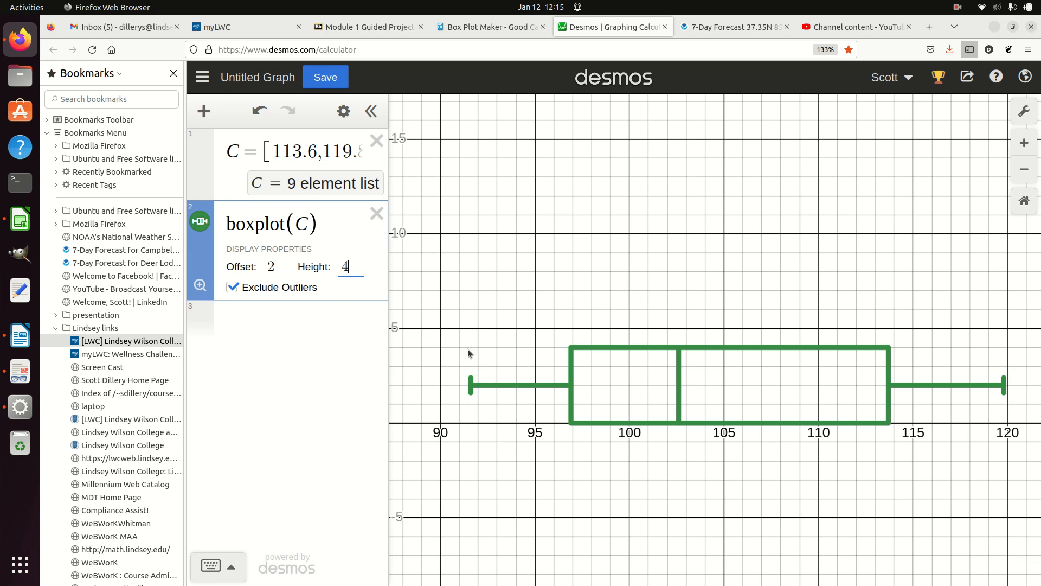
click(279, 266)
key(BackSpace)
text(3)
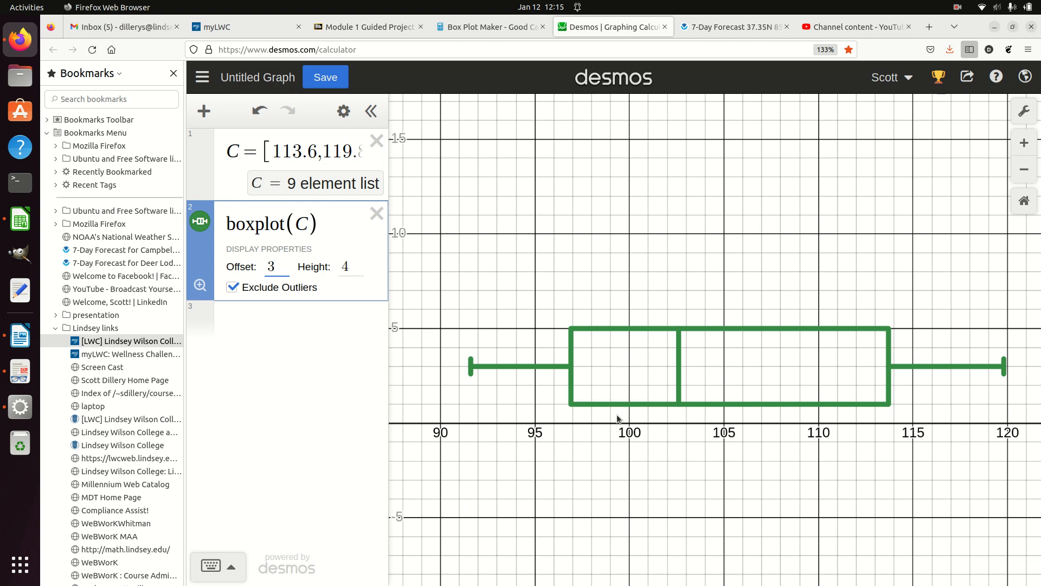
- Plot the point (90,3) in a new expression, just outside the box plot's lower whisker
scroll(617, 416, down, 4)
scroll(617, 414, down, 1)
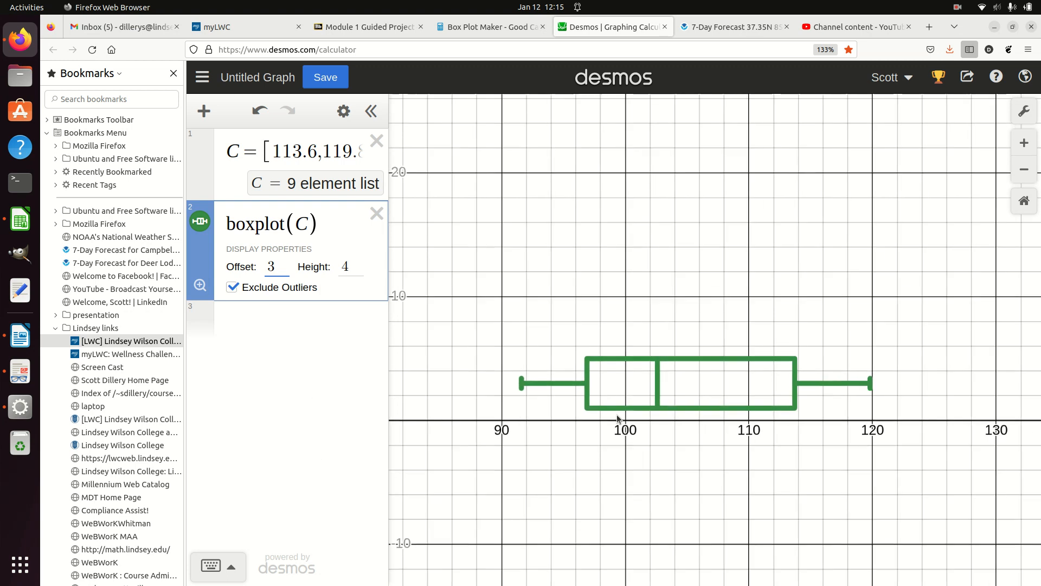
drag(582, 440, 688, 438)
scroll(581, 450, up, 1)
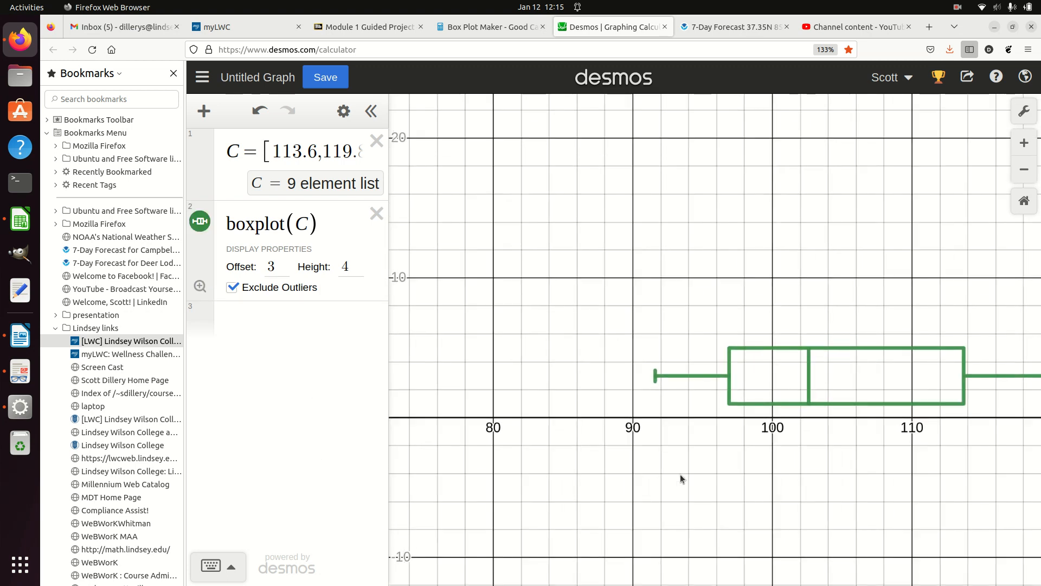
drag(682, 475, 628, 486)
scroll(627, 480, up, 1)
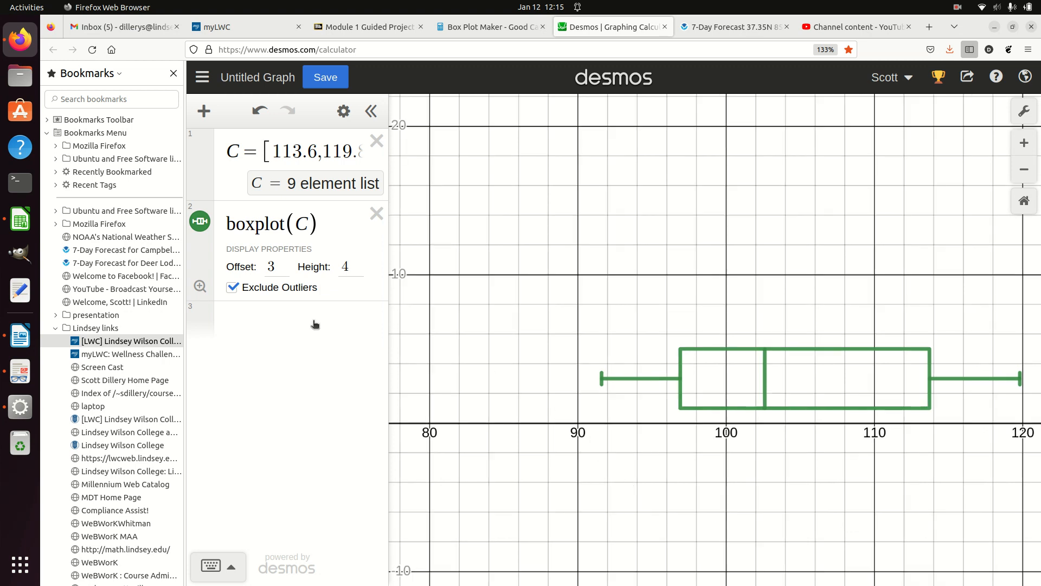
click(254, 322)
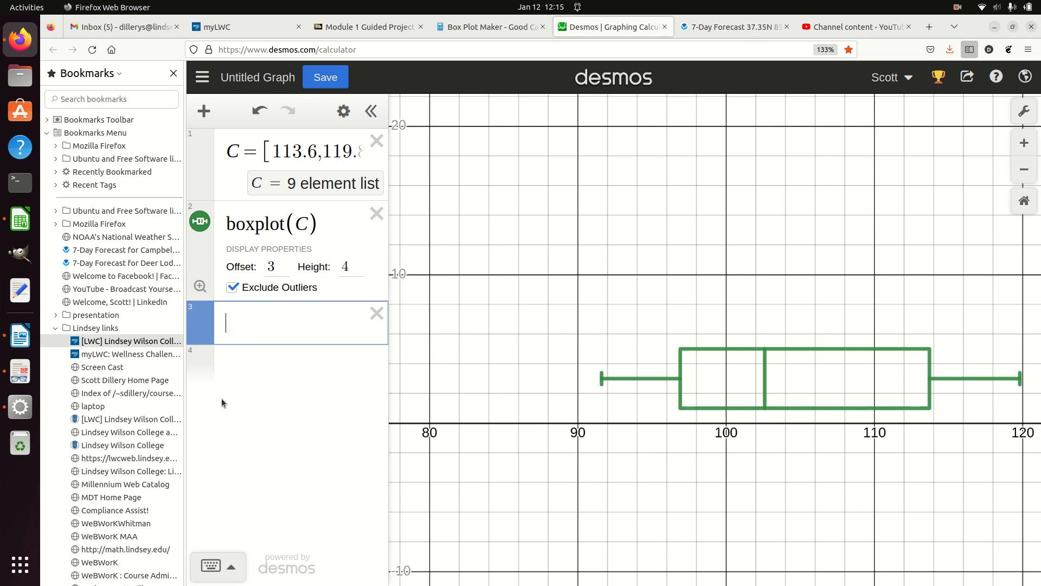
text(()
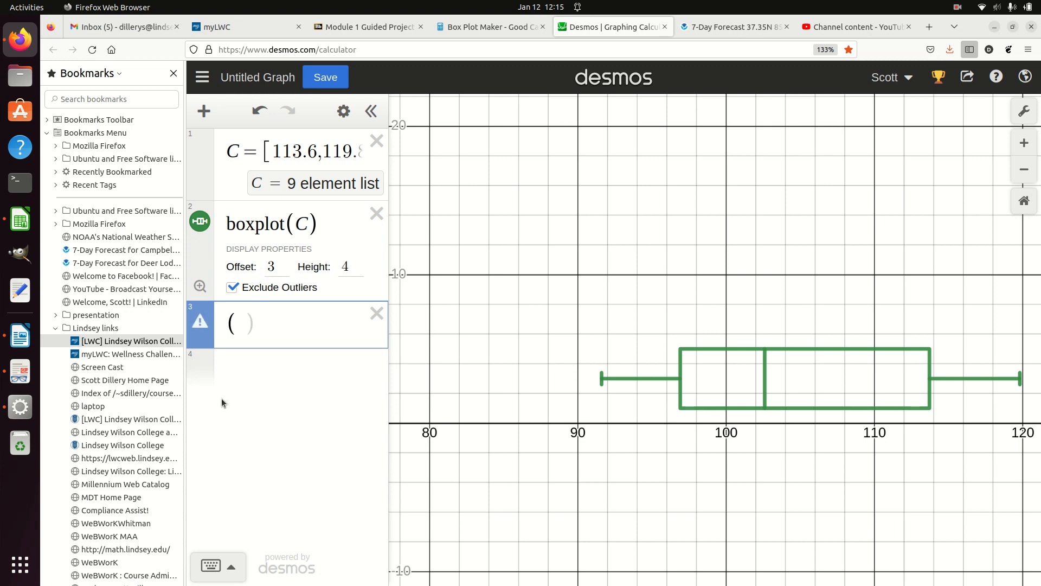
text(90,3)
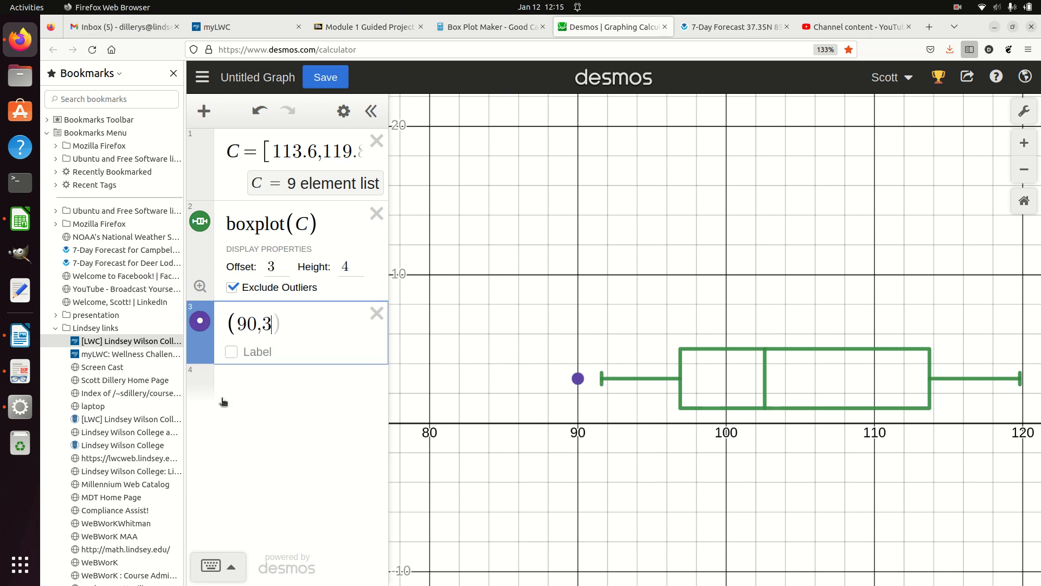
text())
- Turn on the label of the point (90,3) and set its text to "Control"
click(231, 352)
click(295, 351)
text(Control)
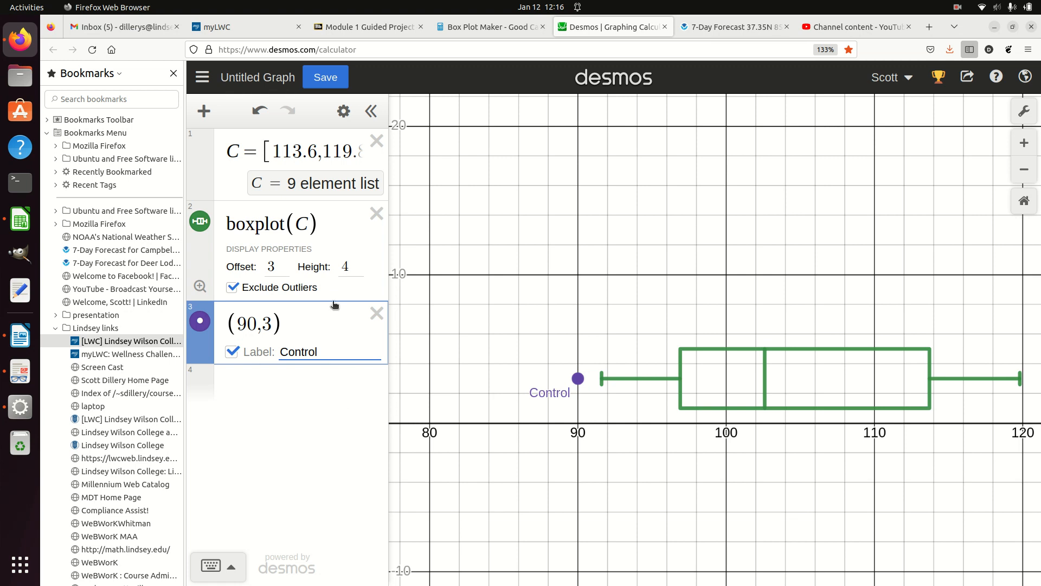
- Color the point (90,3) green and set its label's text size to 2.5
click(343, 114)
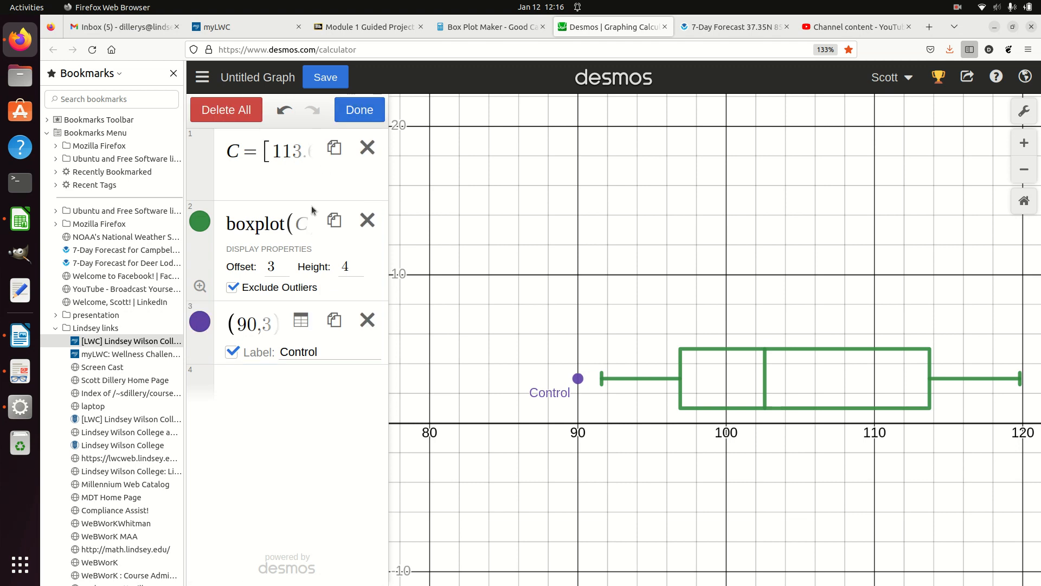
click(199, 326)
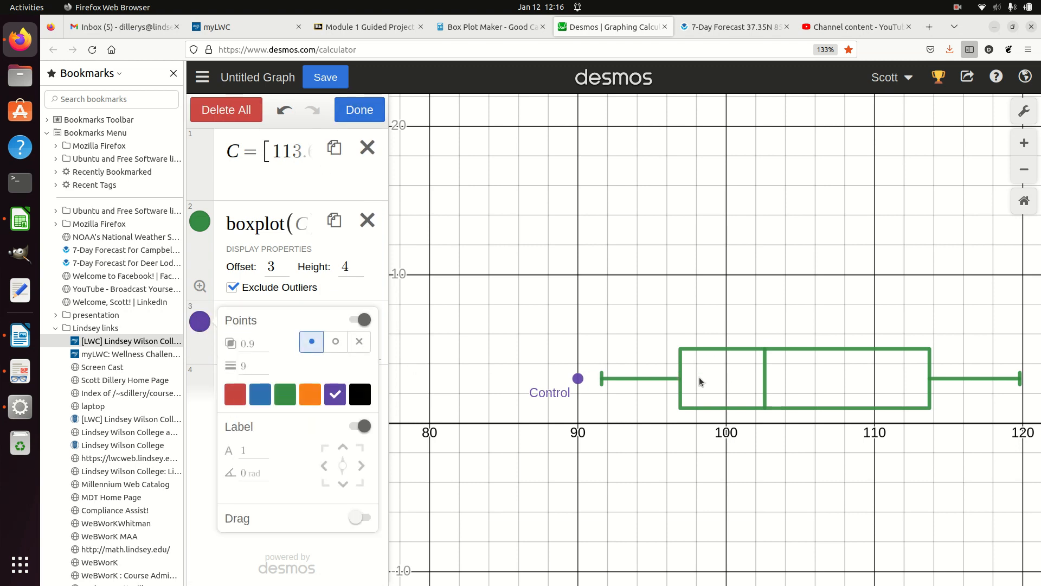
click(288, 396)
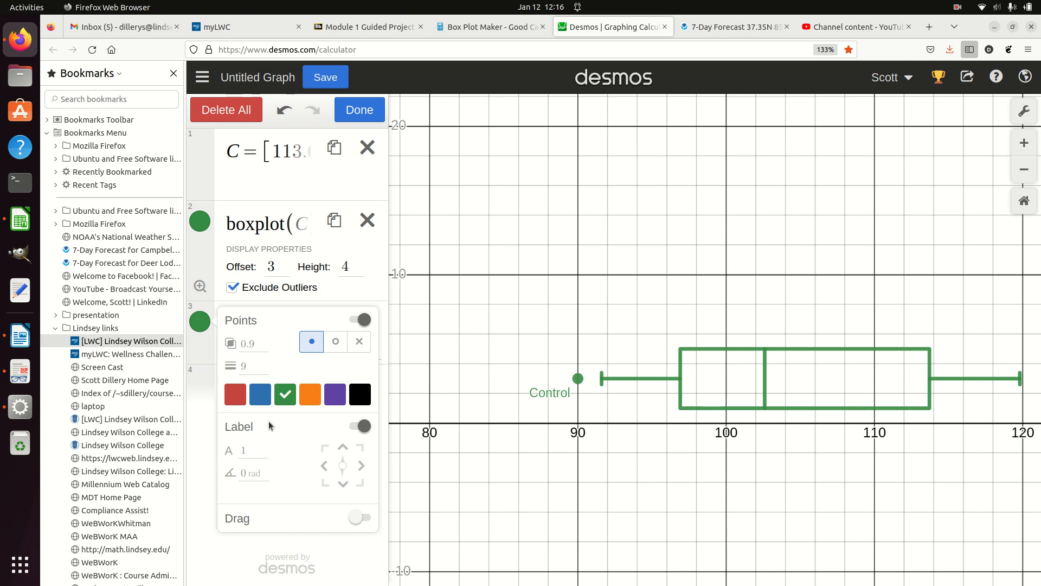
click(251, 450)
text(2)
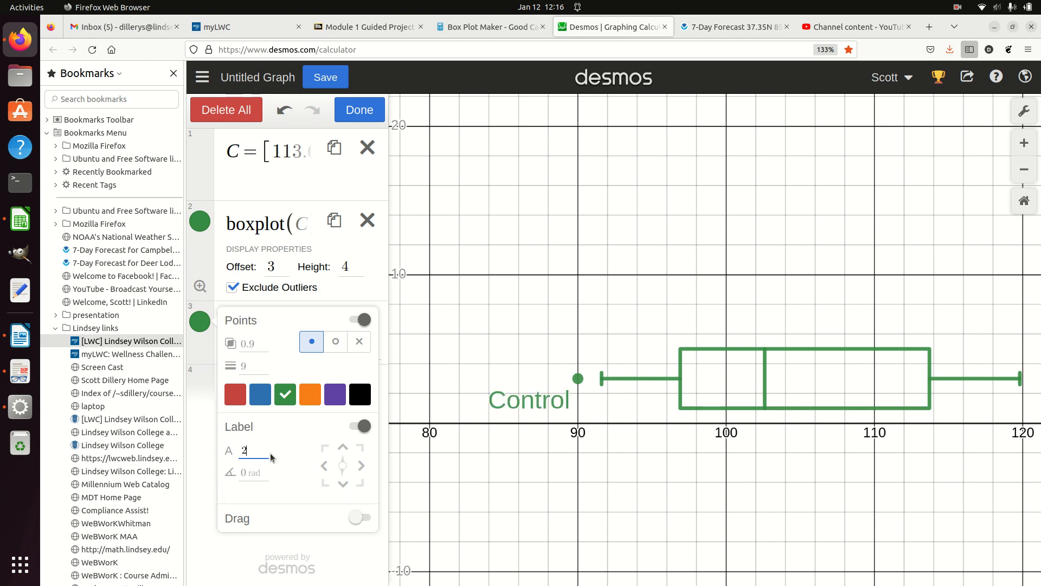
text(.5)
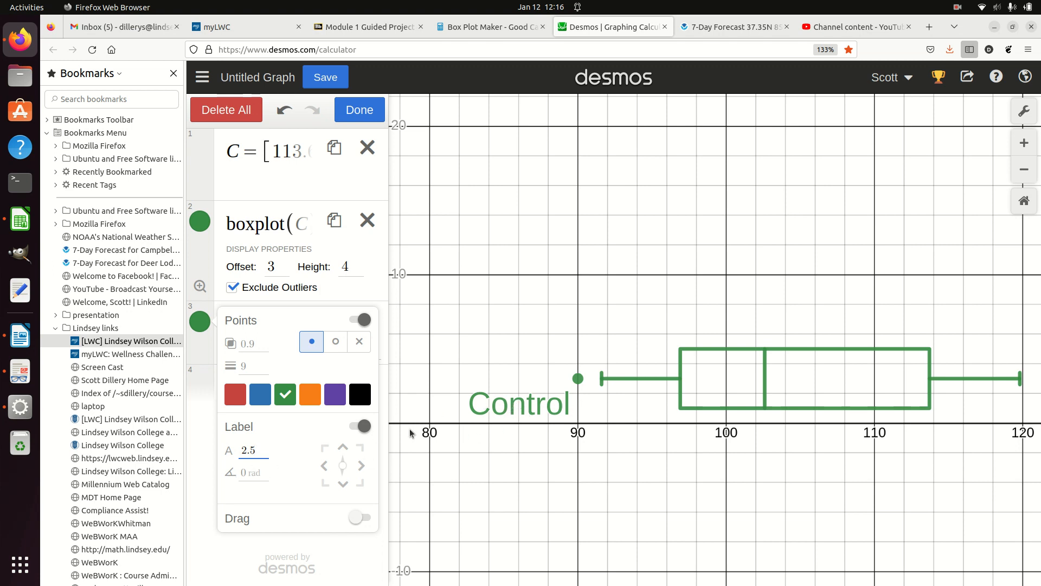
- Try rotating the "Control" label by 90, π and π/2 radians, and clear the angle again
click(257, 473)
text(90)
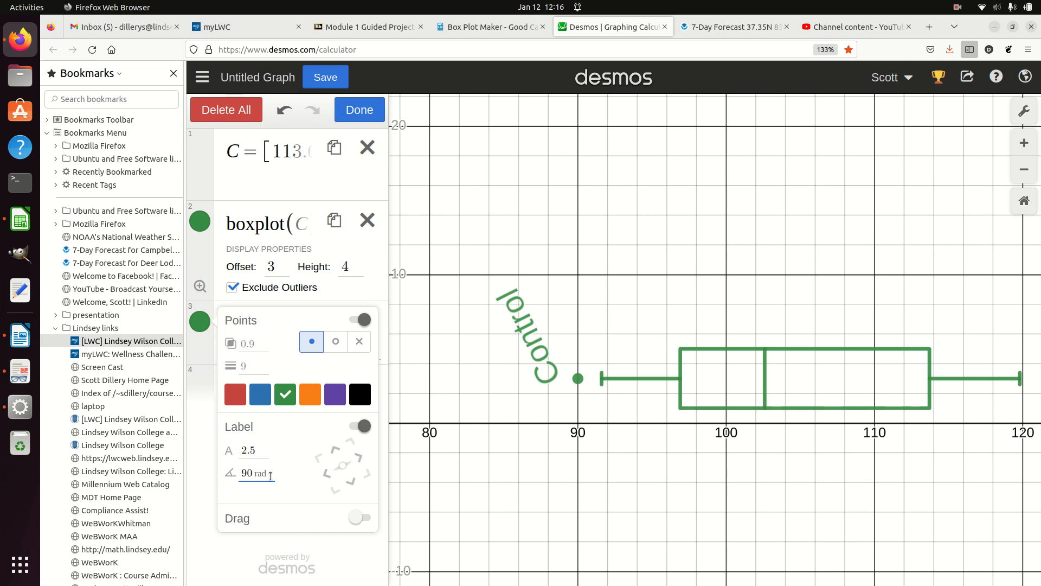
key(BackSpace)
key(BackSpace)
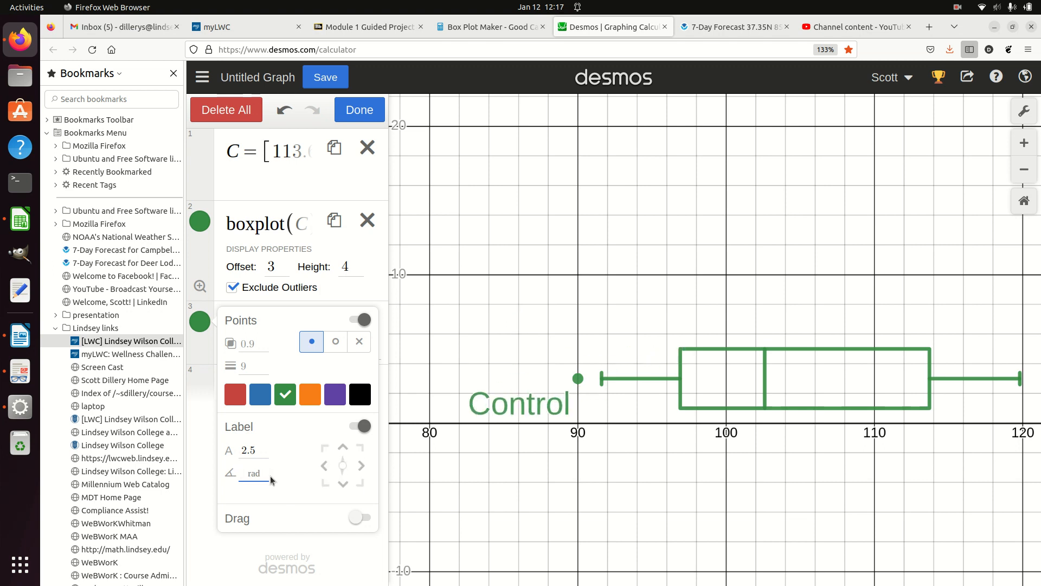
text(pi)
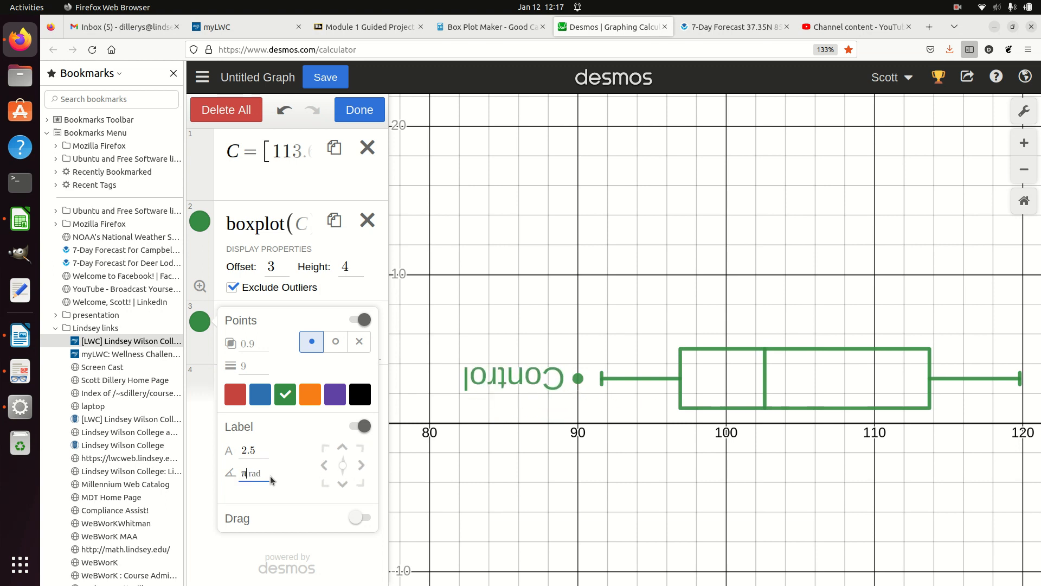
text(/2)
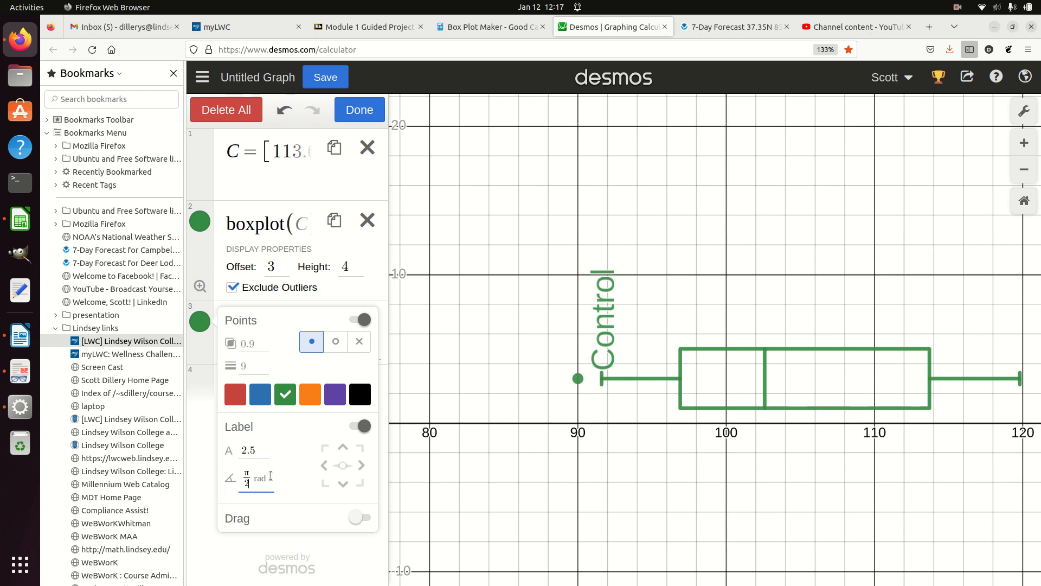
key(BackSpace)
key(BackSpace)
key(BackSpace)
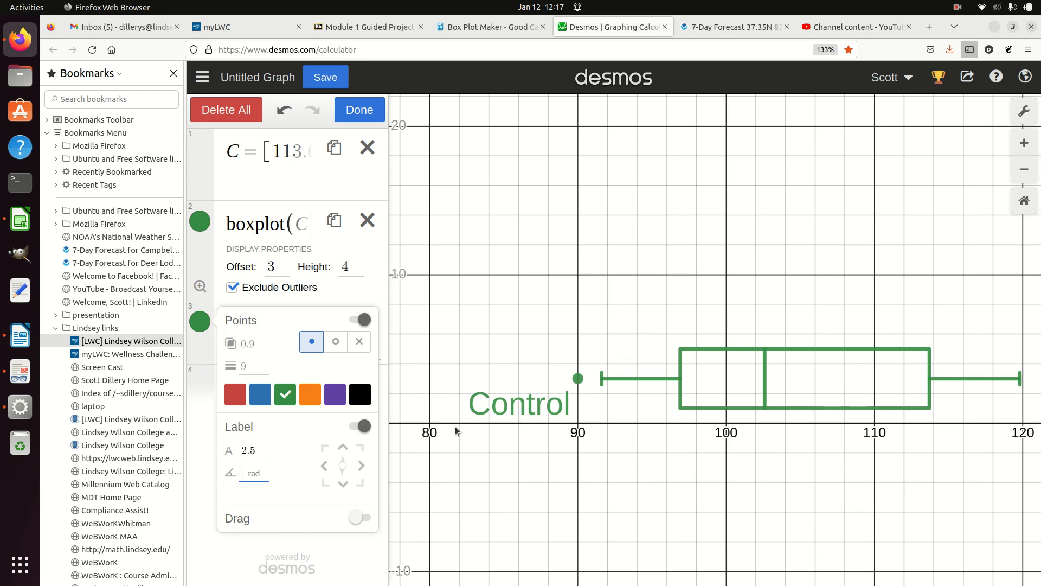
- Position the "Control" label to the left of its point and hide the point's marker
click(361, 466)
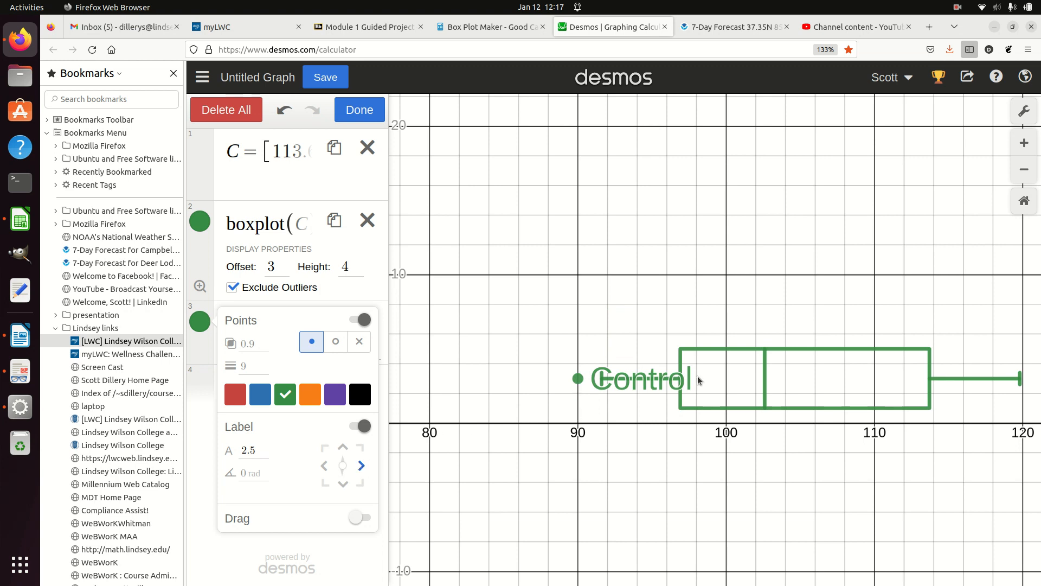
click(323, 466)
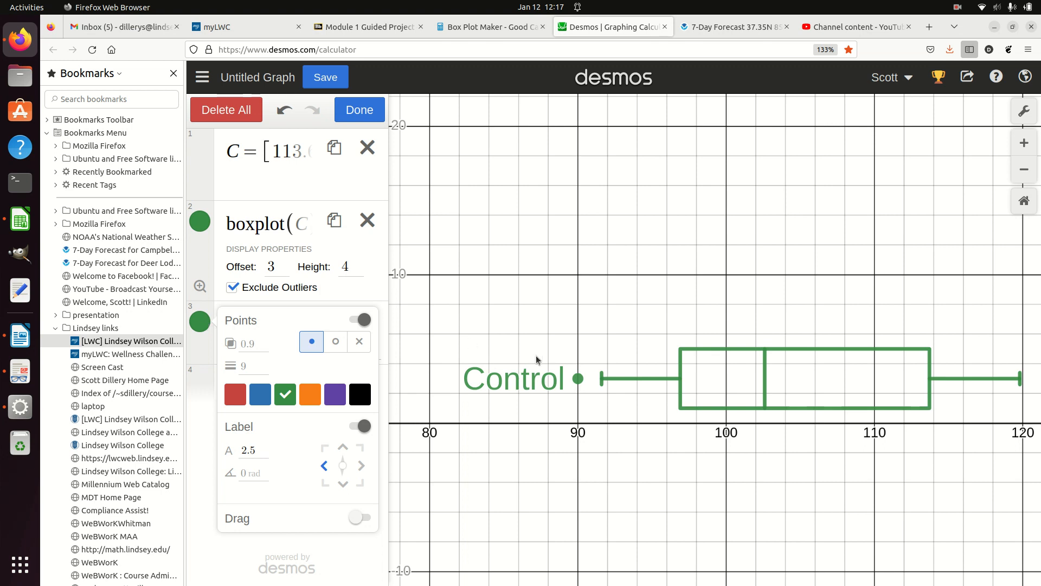
click(200, 325)
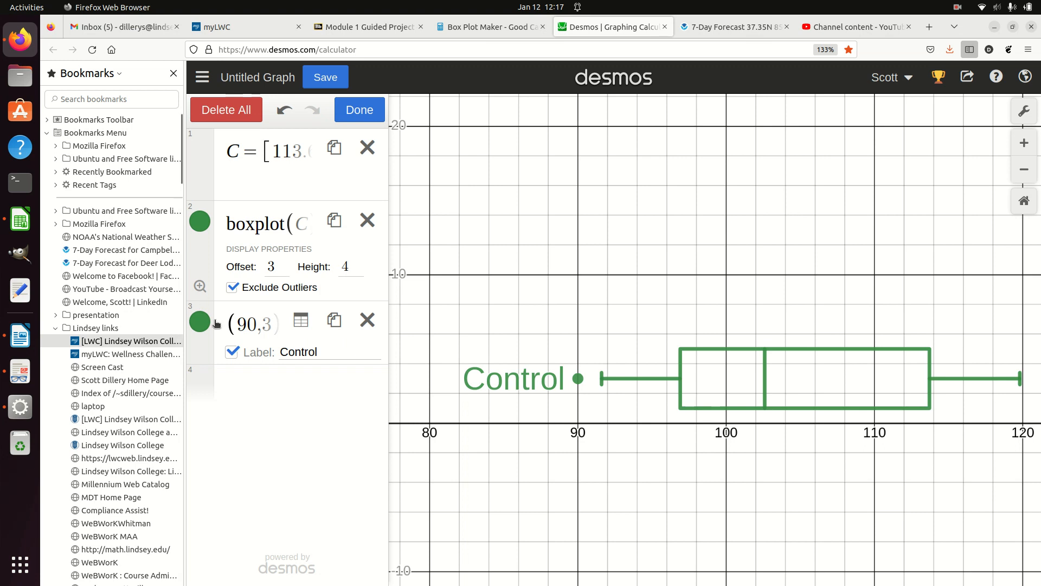
click(201, 323)
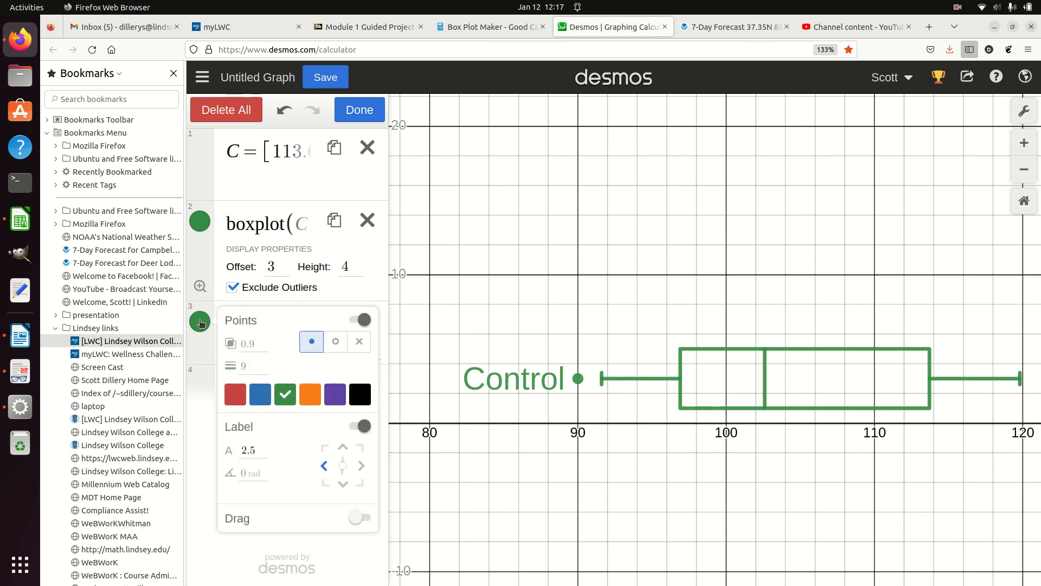
click(200, 323)
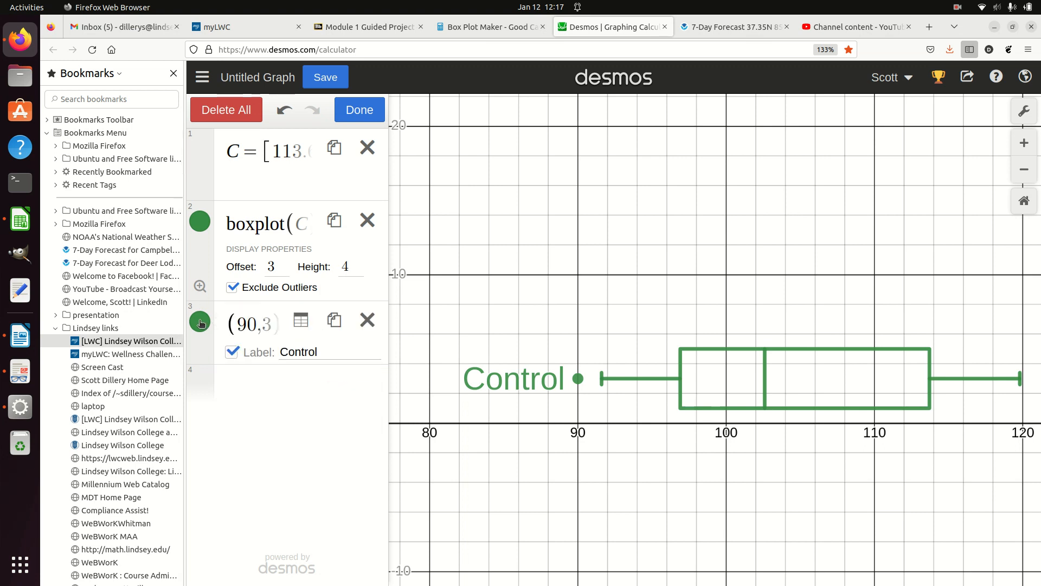
click(362, 116)
click(201, 322)
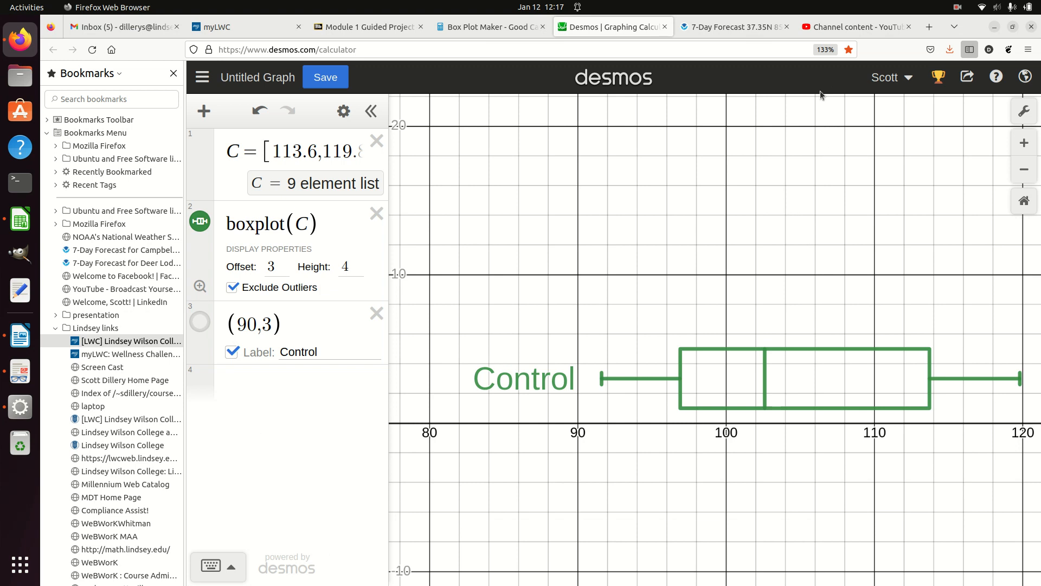
- Switch to the ratBodyWeights.xlsx spreadsheet in LibreOffice Calc and copy the thyroxin averages in H12:H20
click(18, 221)
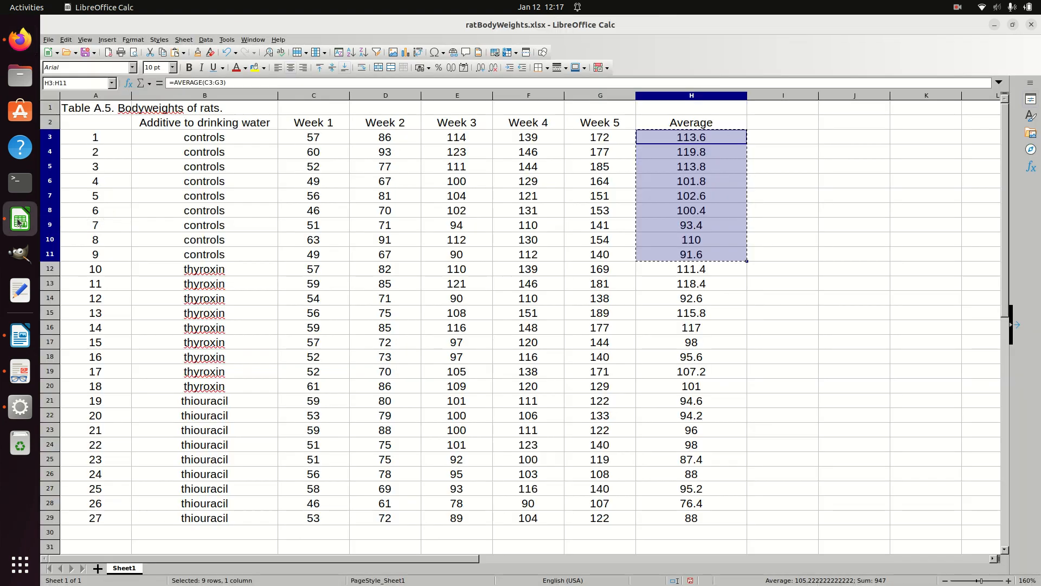
drag(667, 273, 657, 383)
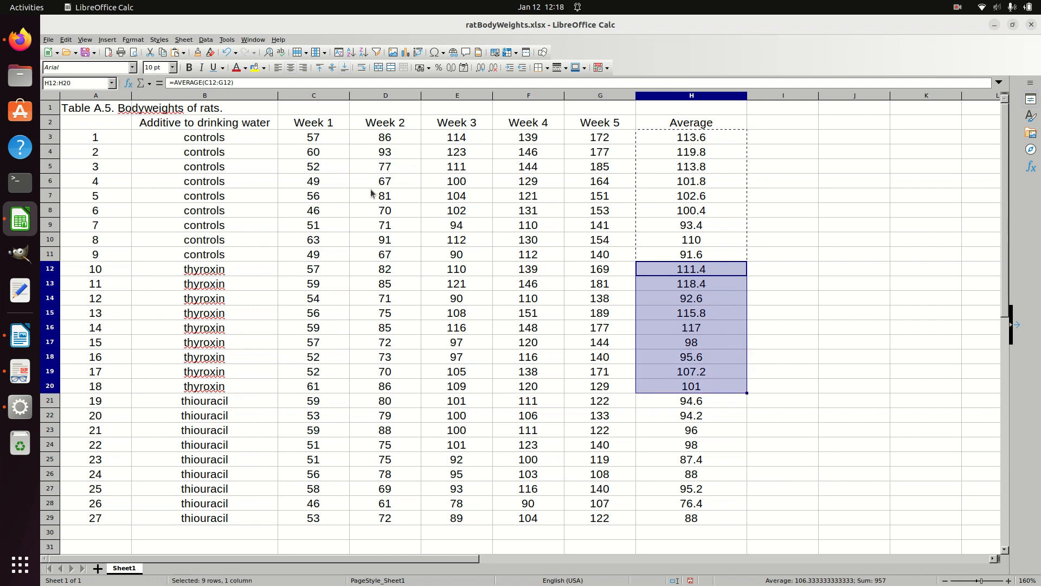
key(ctrl+c)
- Switch back to Desmos and define the list T_1 from the copied thyroxin averages in a new expression
click(20, 39)
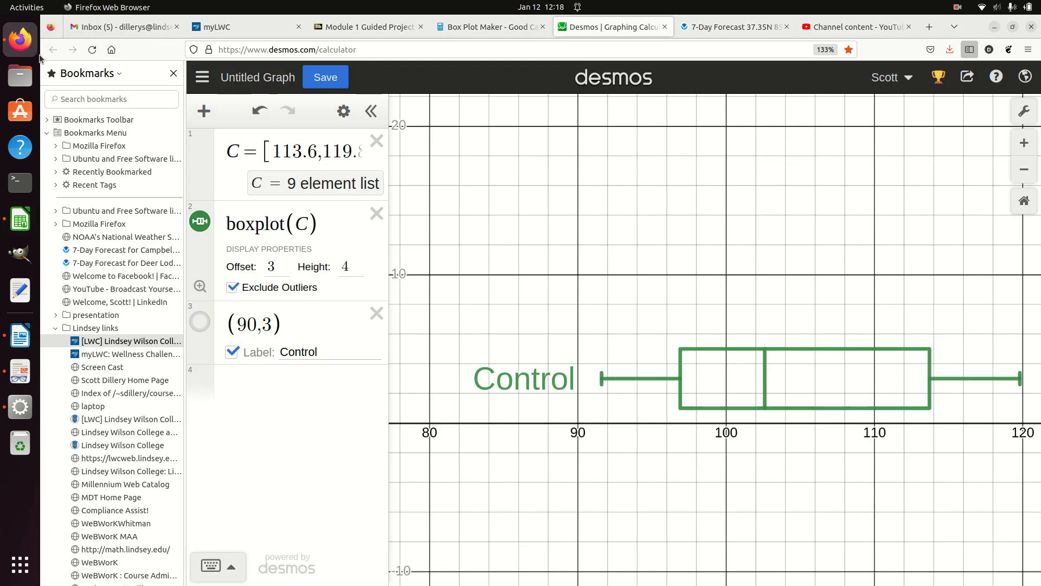
click(263, 391)
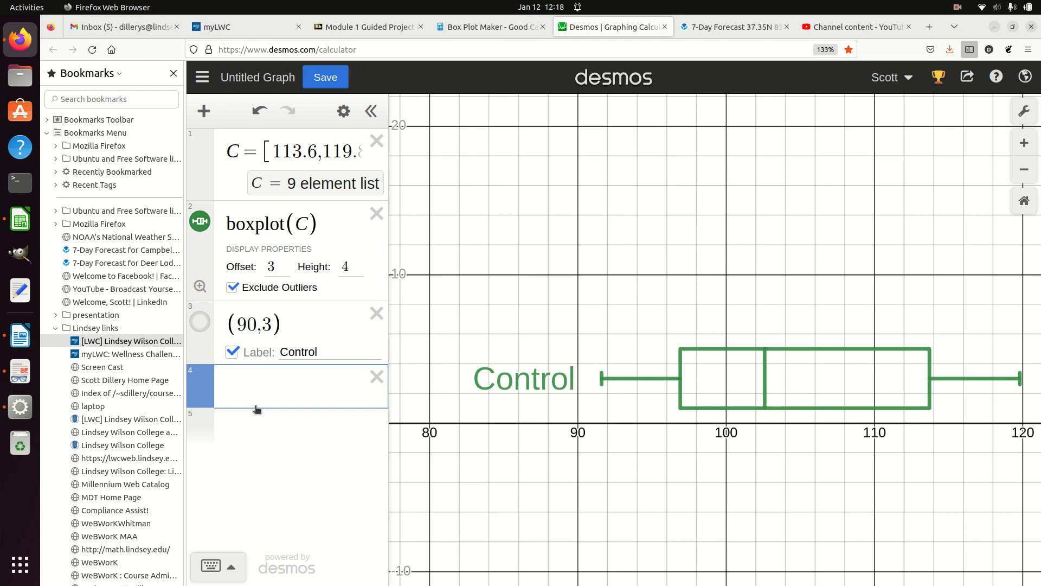
text(T_1)
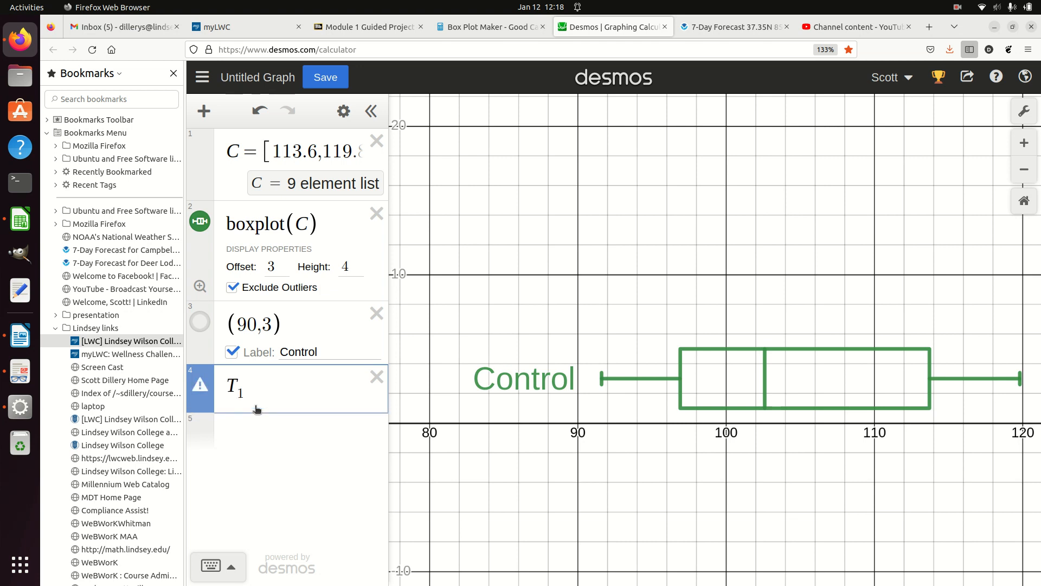
key(BackSpace)
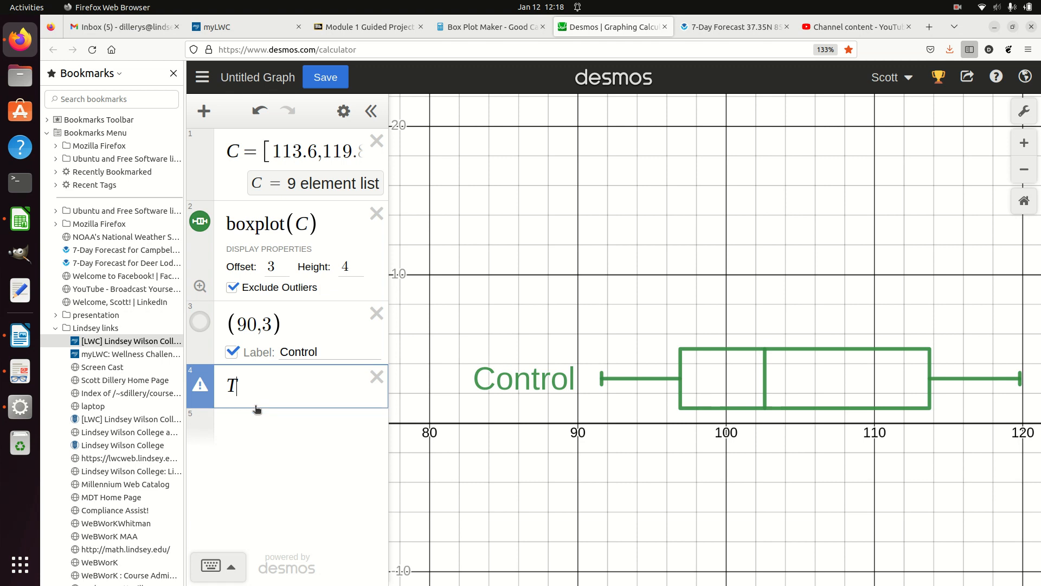
text(_1=)
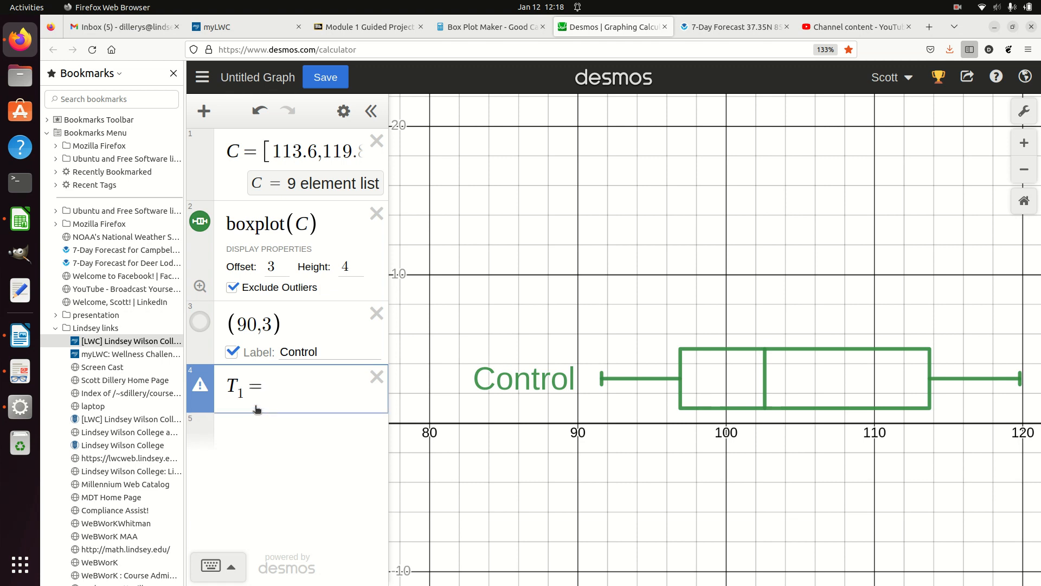
key(ctrl+v)
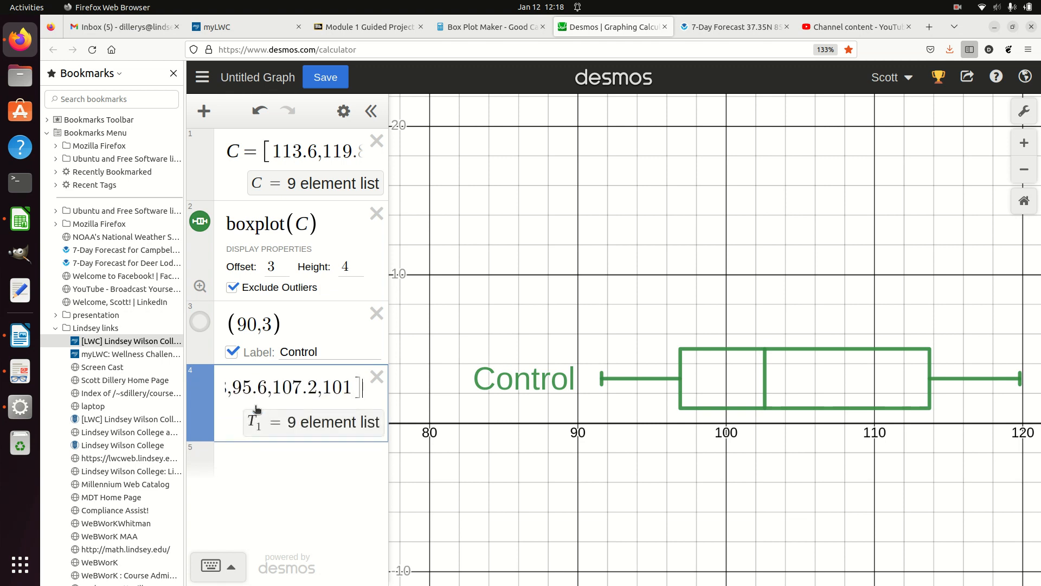
- Add the expression boxplot(T_1) below the thyroxin list
click(267, 466)
text(bo)
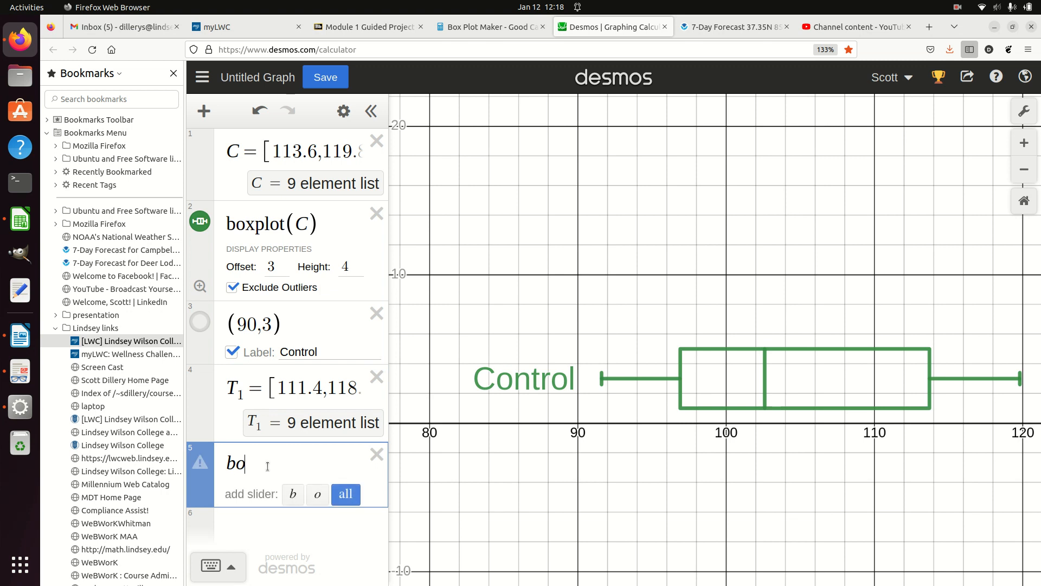
text(xplo)
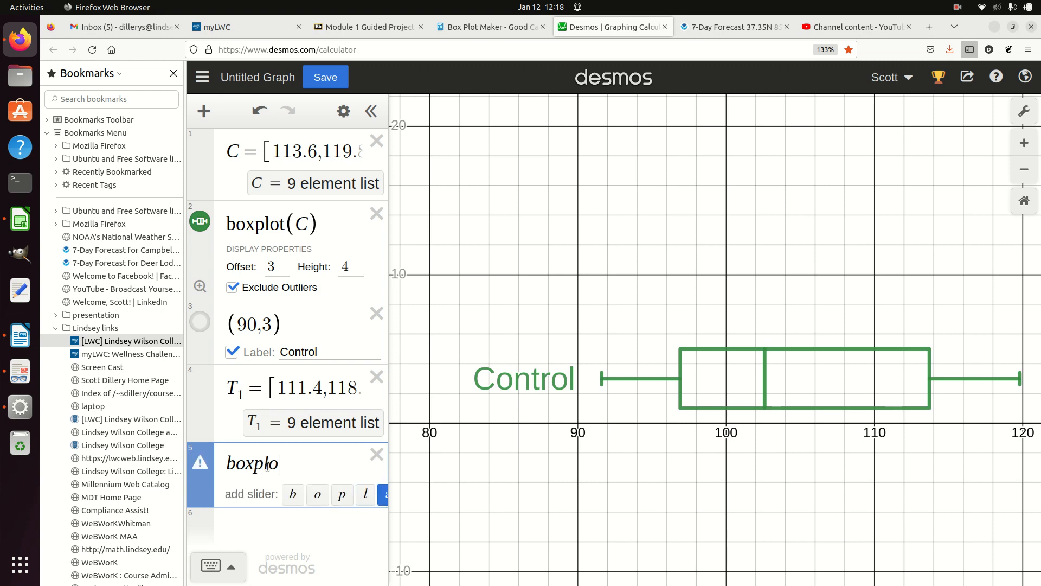
text(t(T)
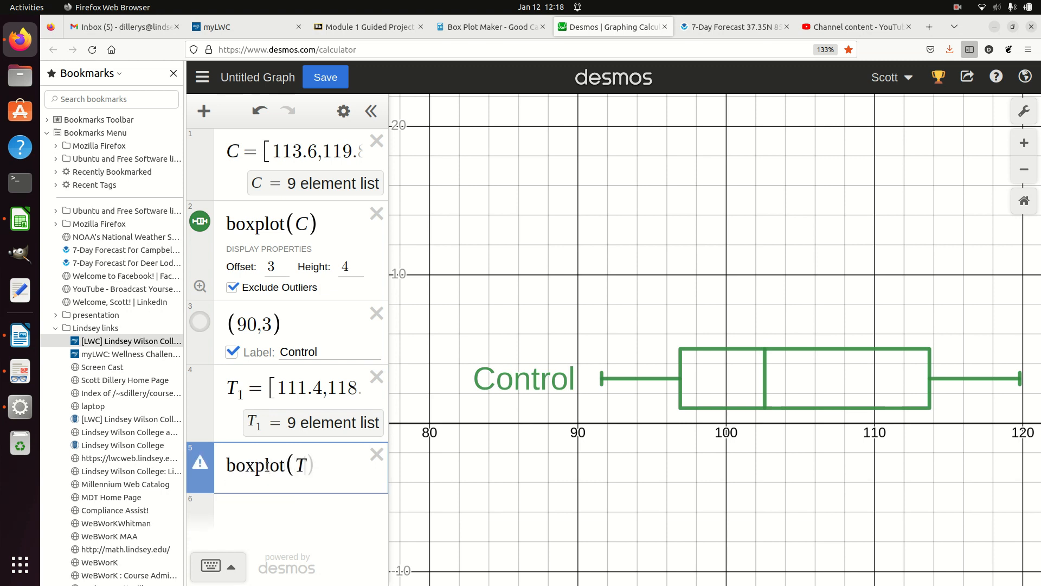
text(_1))
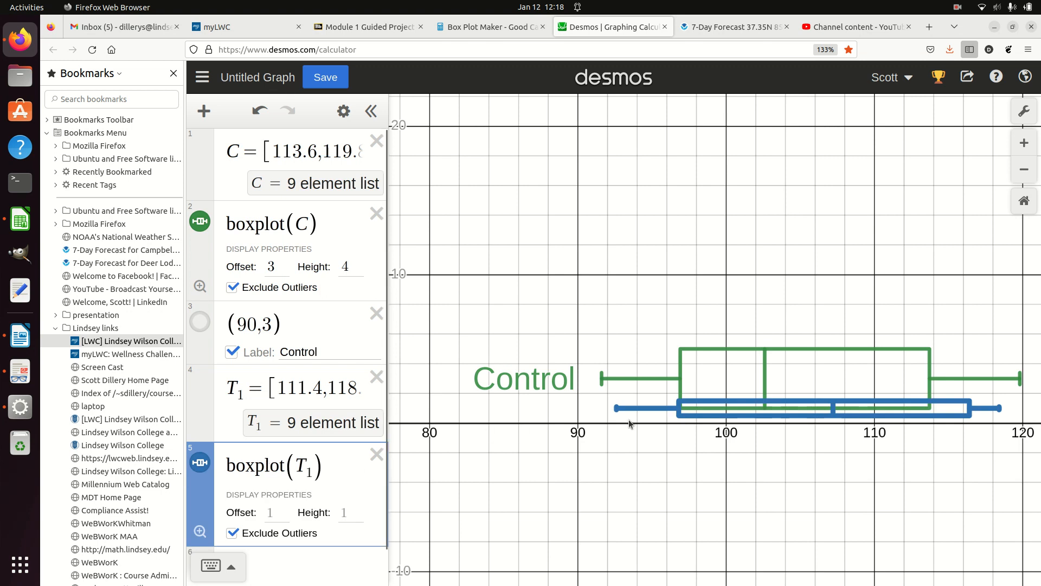
- Set the height of the T_1 box plot to 4 and its offset to 9
click(278, 512)
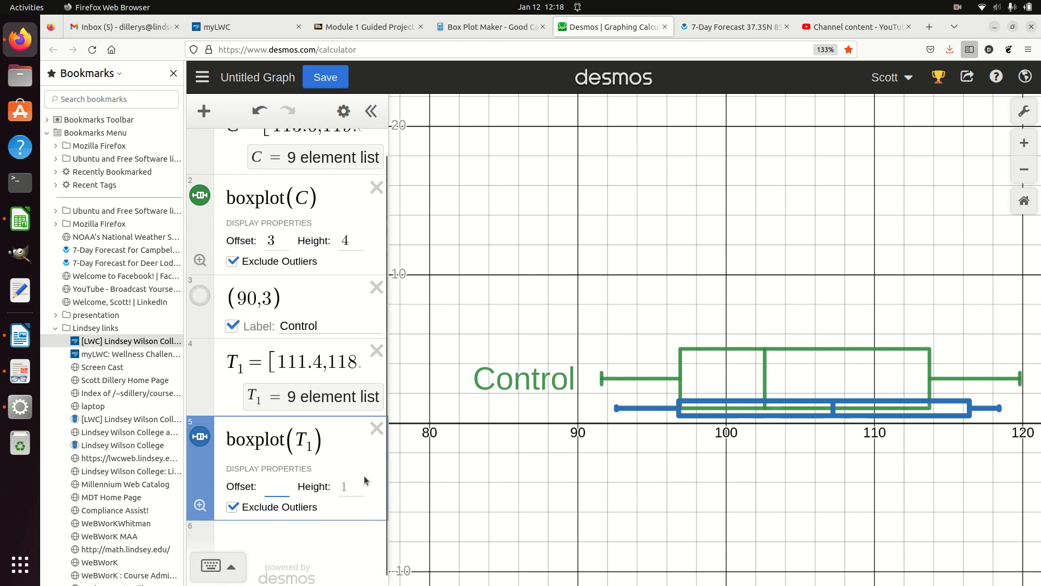
click(343, 489)
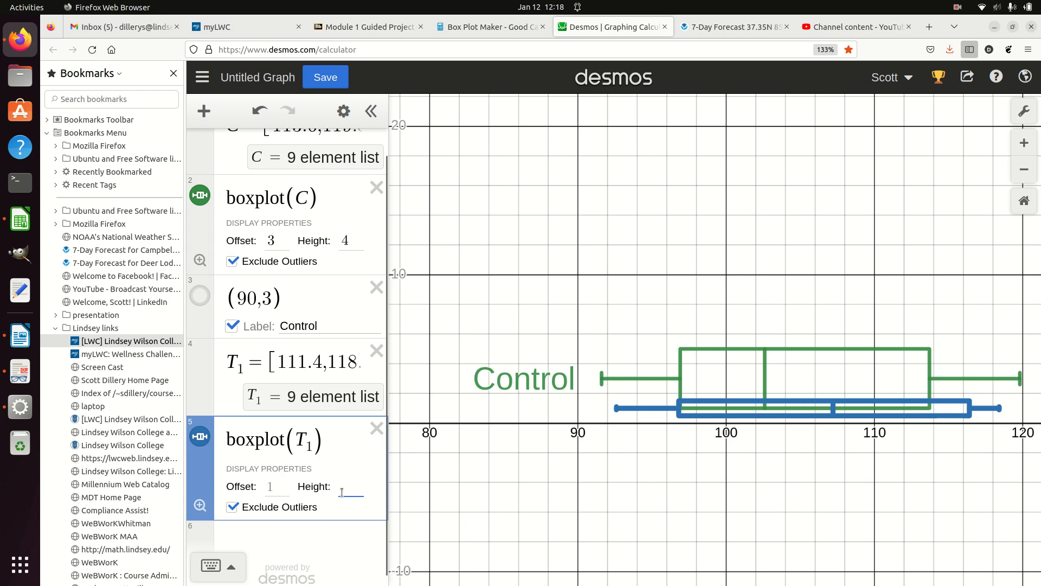
text(4)
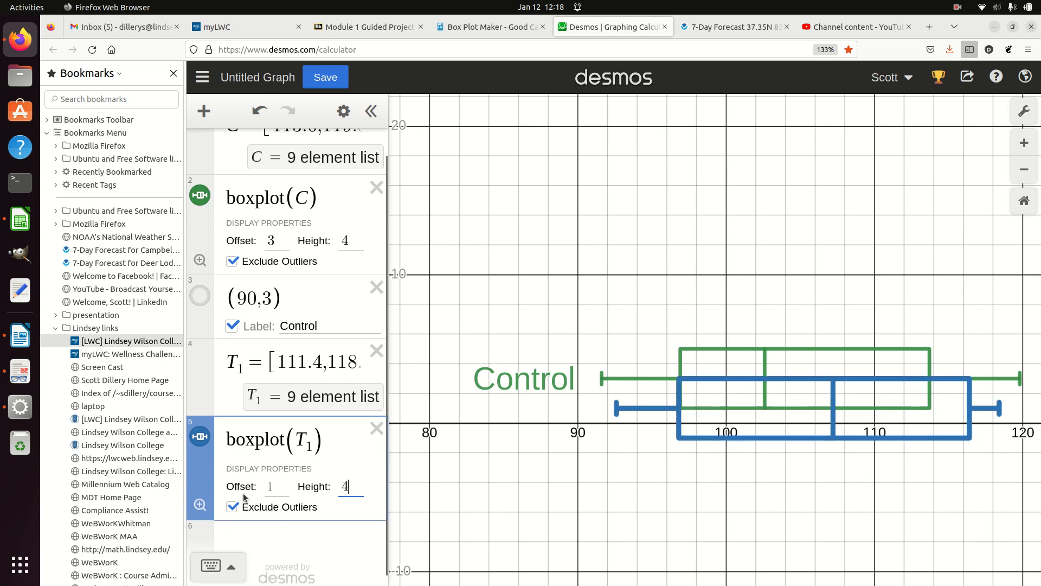
click(270, 488)
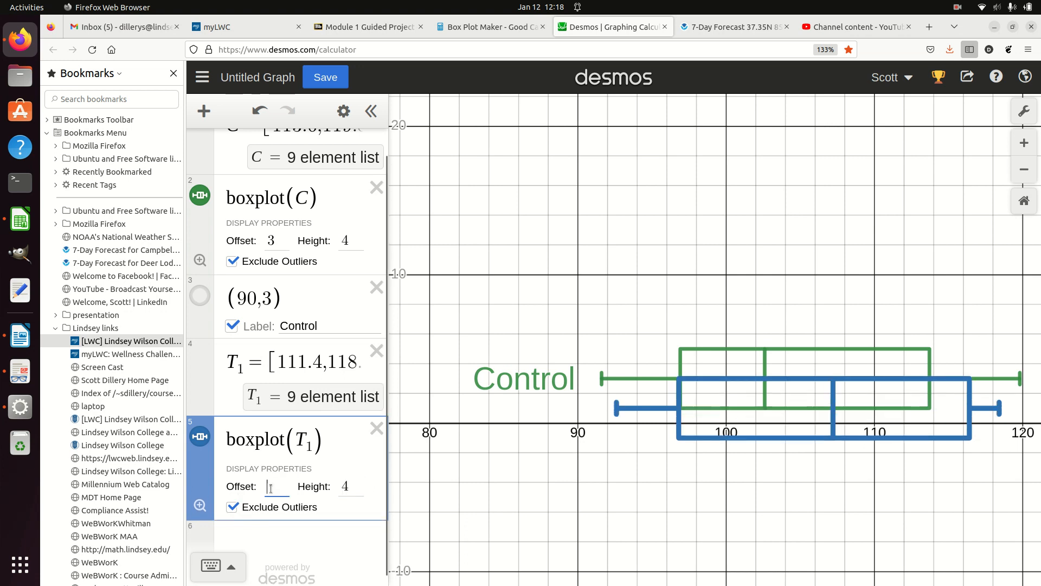
text(5)
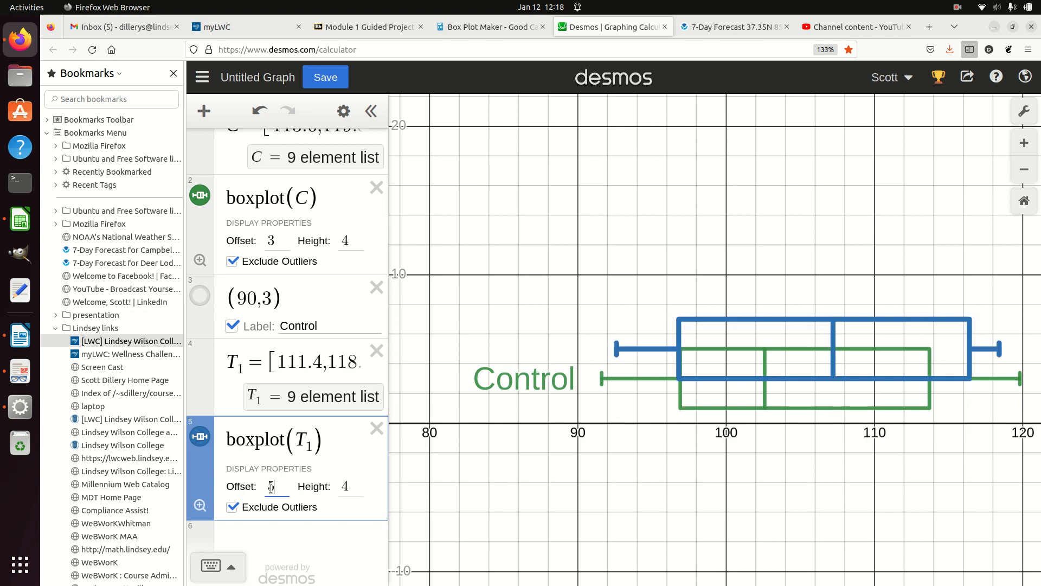
key(BackSpace)
text(7)
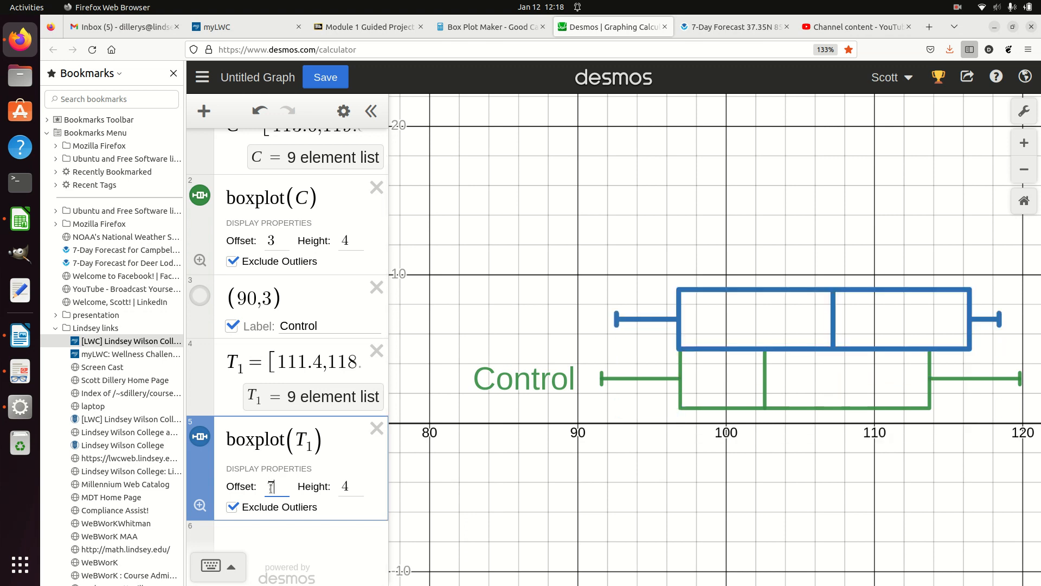
key(BackSpace)
text(9)
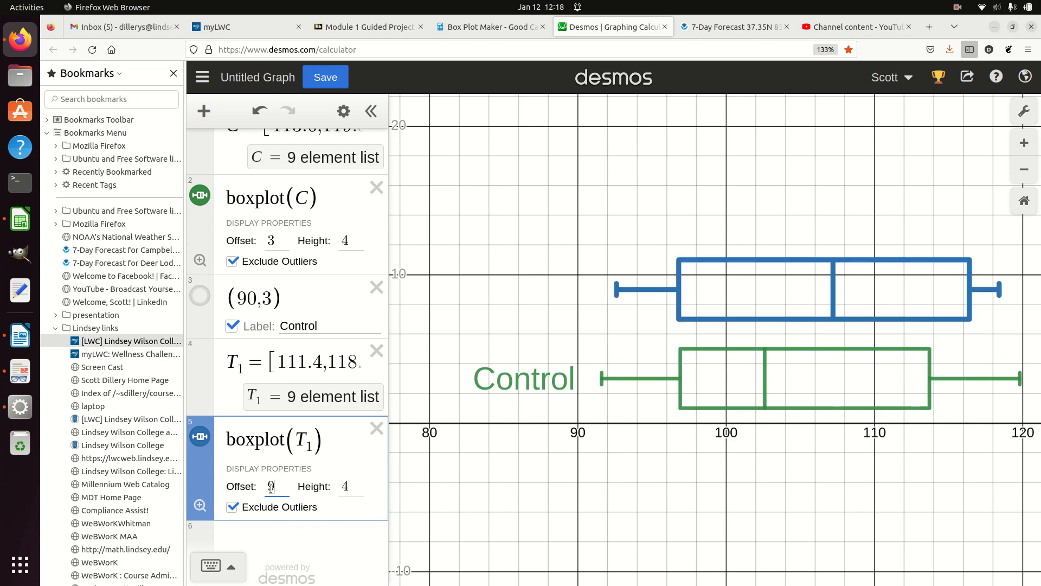
- Add the point (90,9) in a new expression below the T_1 box plot
scroll(287, 487, down, 1)
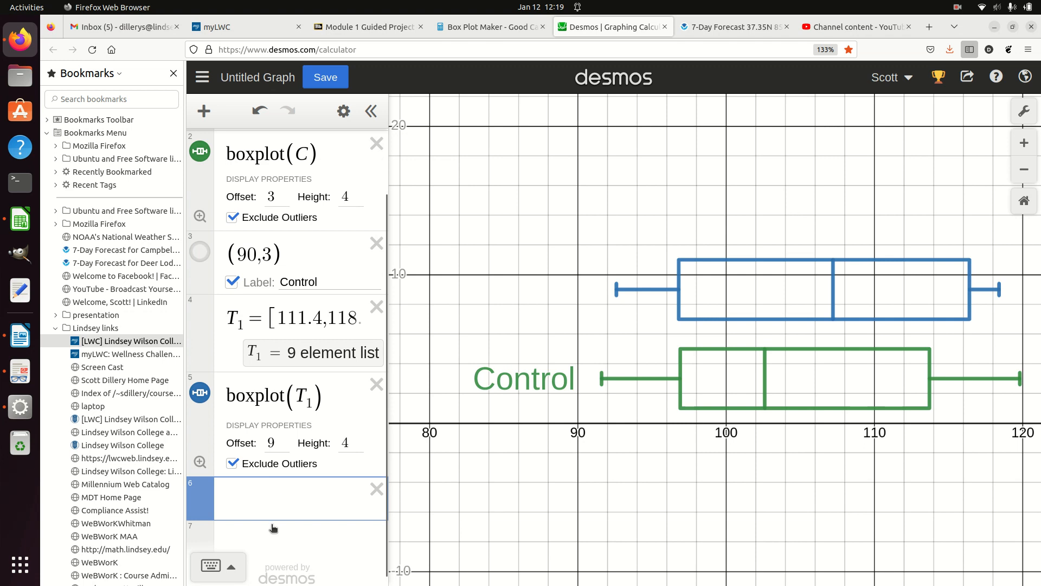
text(()
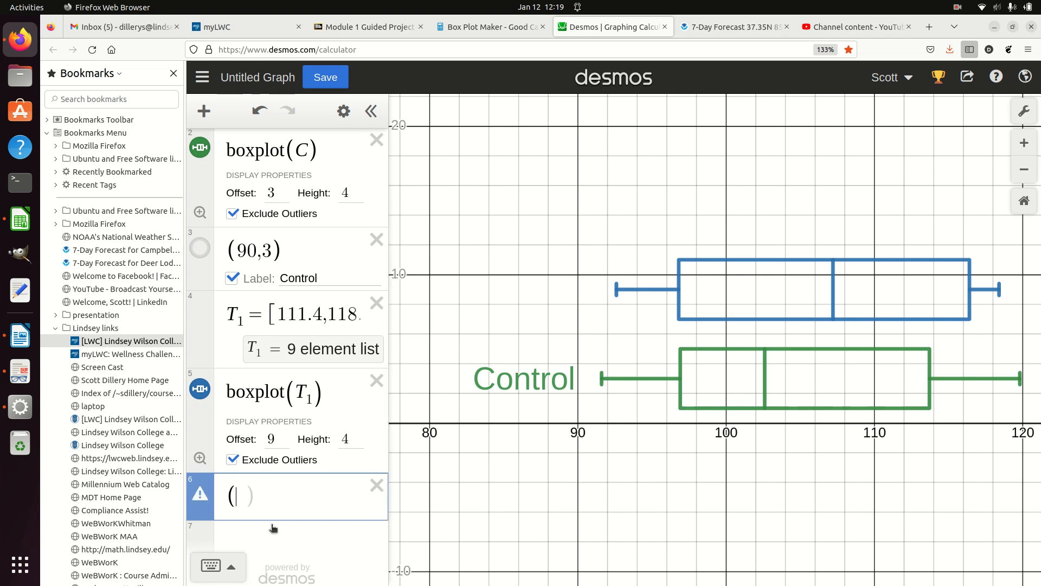
text(90,9)
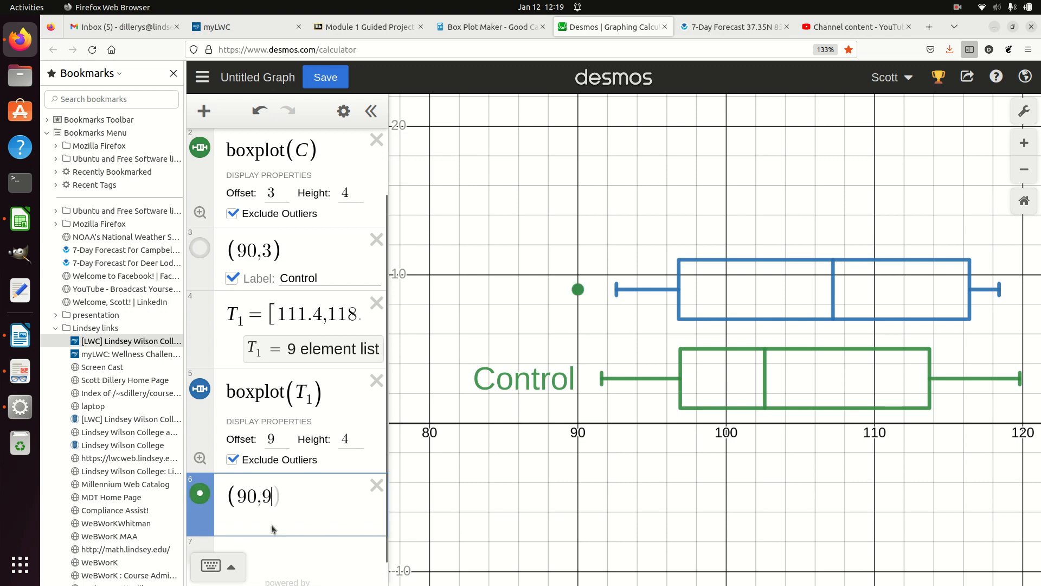
text())
- Turn on the label of the point (90,9), enter Thyroxin, and check the spelling against the LibreOffice Calc spreadsheet before returning to Desmos
click(271, 525)
click(299, 522)
text(Thyrox)
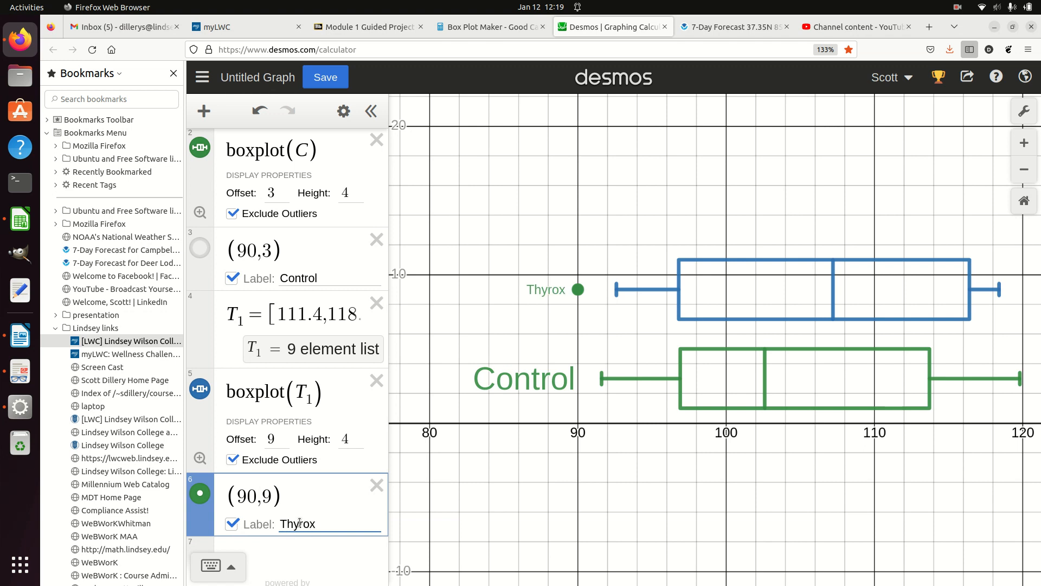
text(ic)
key(BackSpace)
text(n)
click(22, 224)
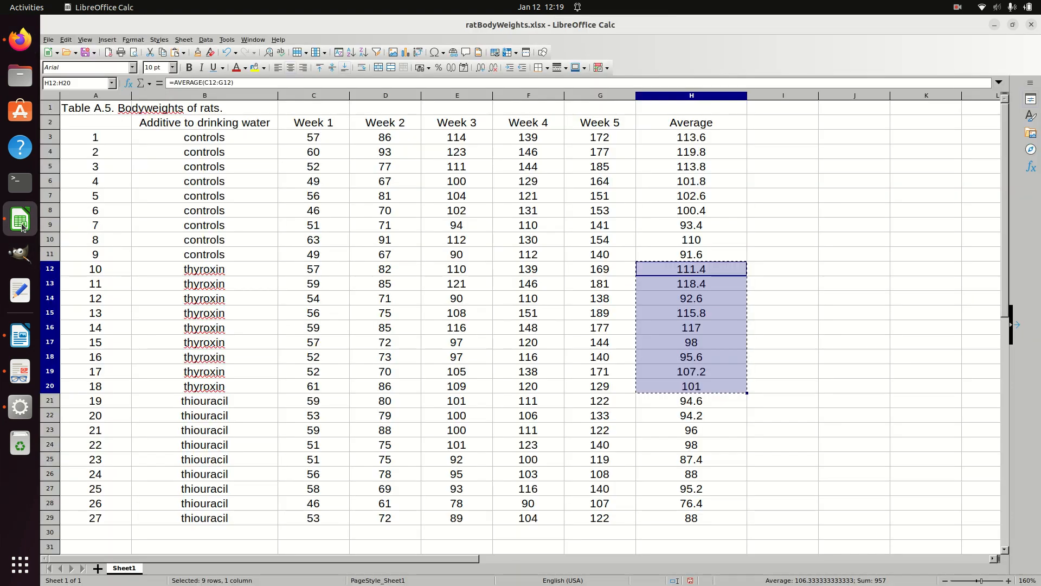
click(20, 39)
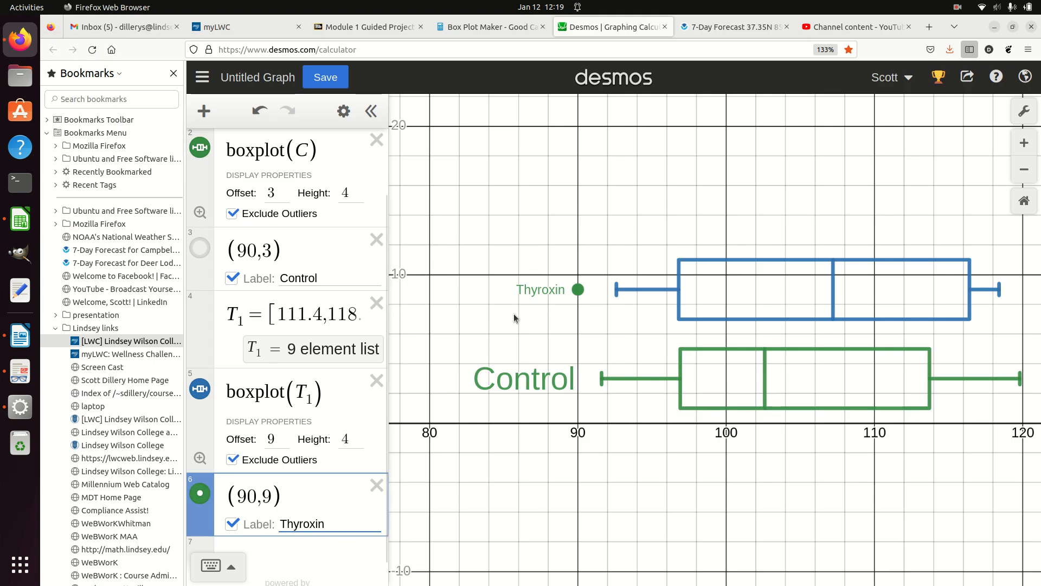
- Set the Thyroxin label's text size to 2.5 and place it to the left of its point
click(343, 112)
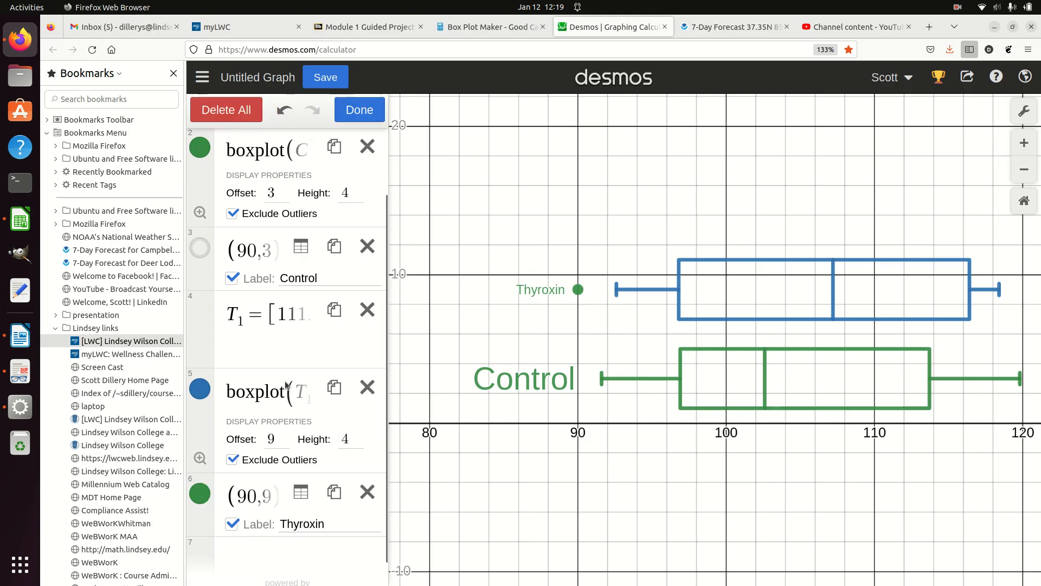
scroll(219, 472, down, 1)
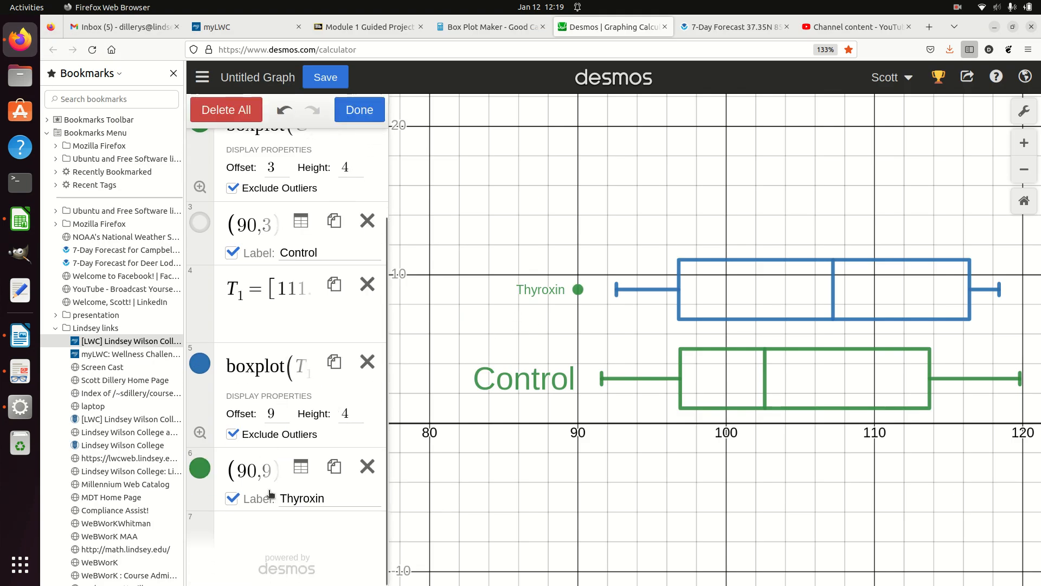
click(200, 469)
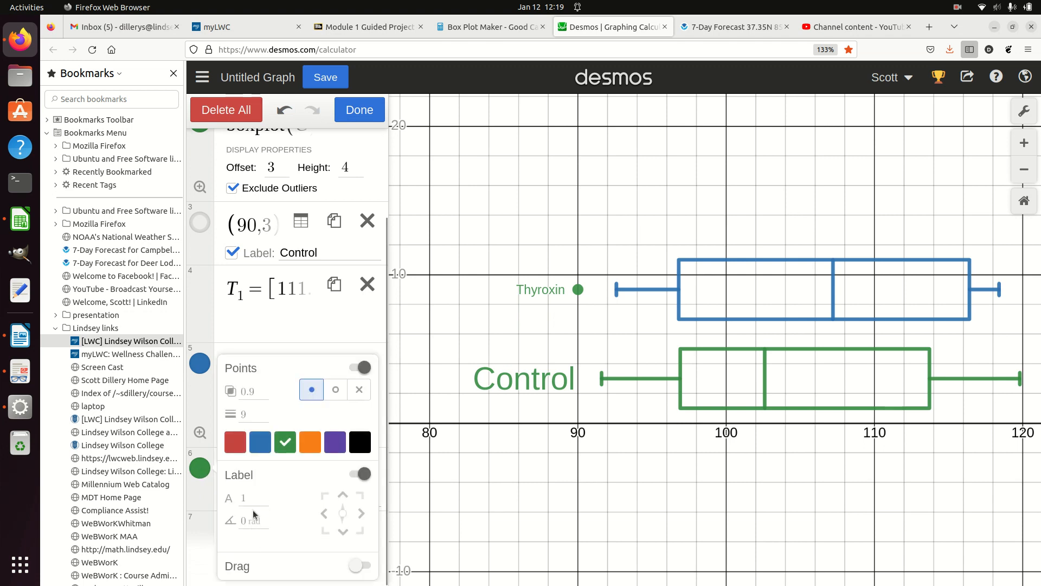
click(252, 497)
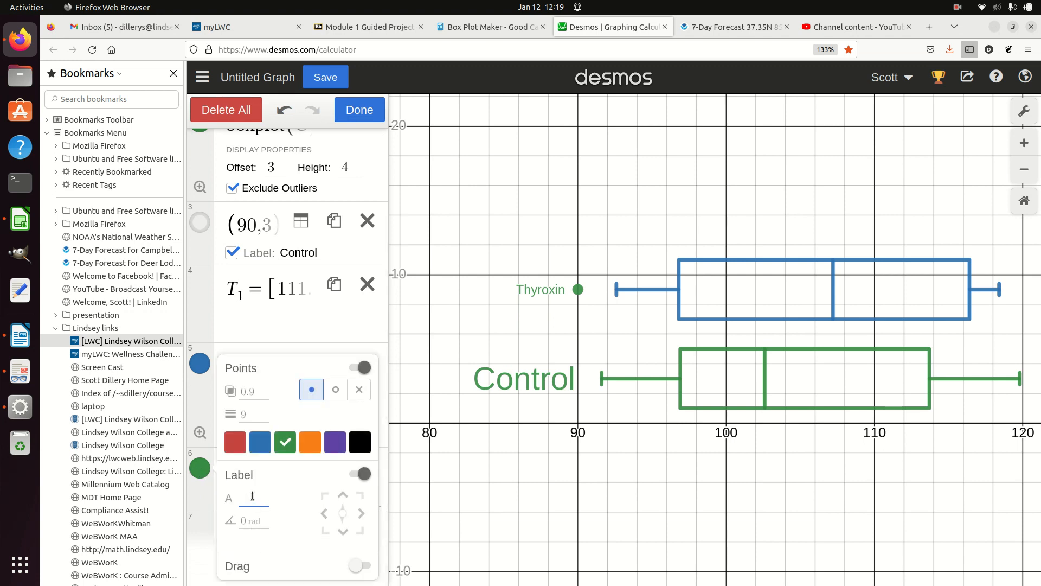
text(2.5)
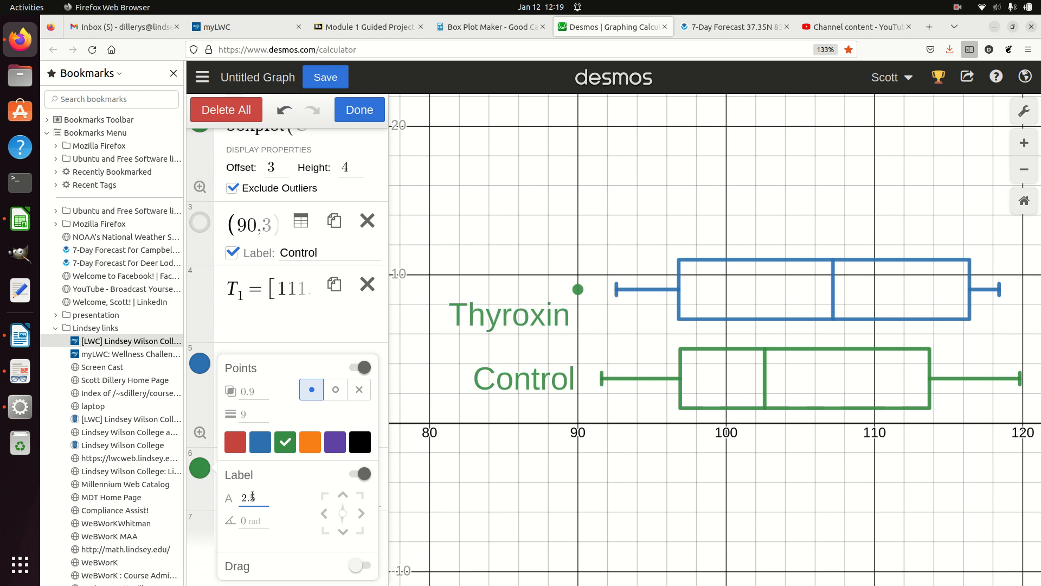
click(324, 514)
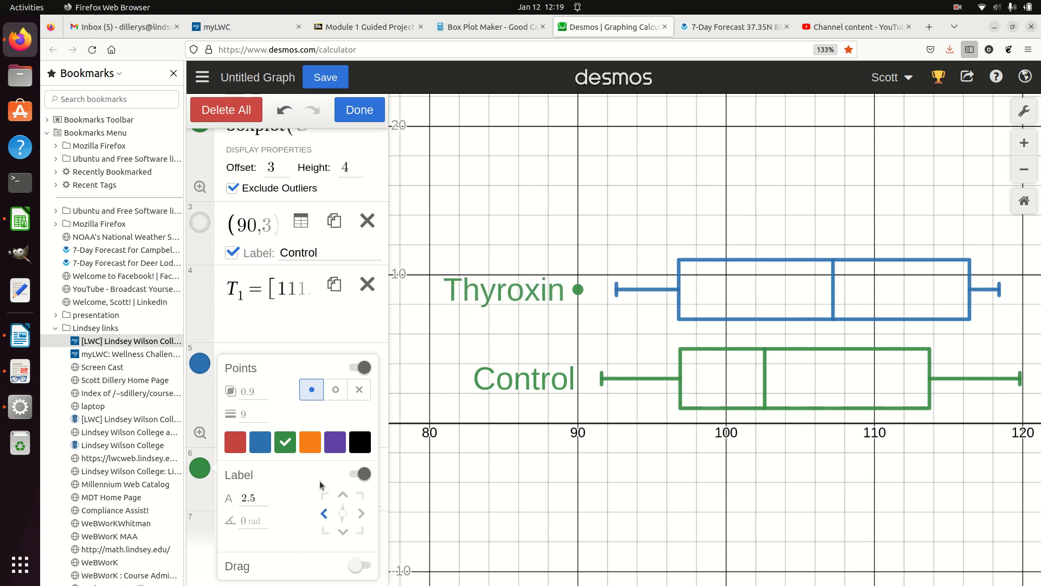
click(346, 112)
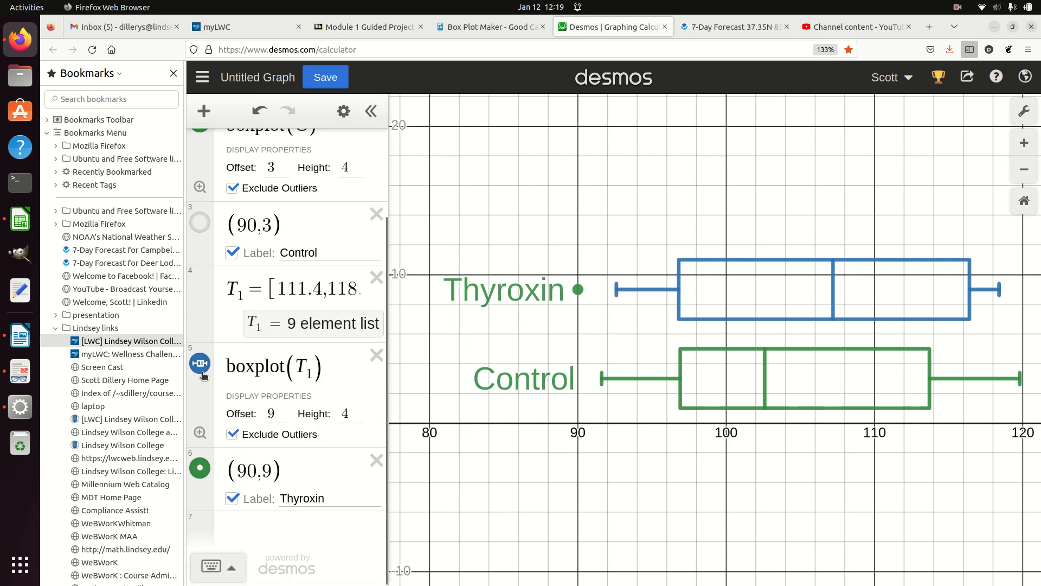
- Hide the point marker at (90,9) and color its Thyroxin label blue to match the box plot
click(202, 469)
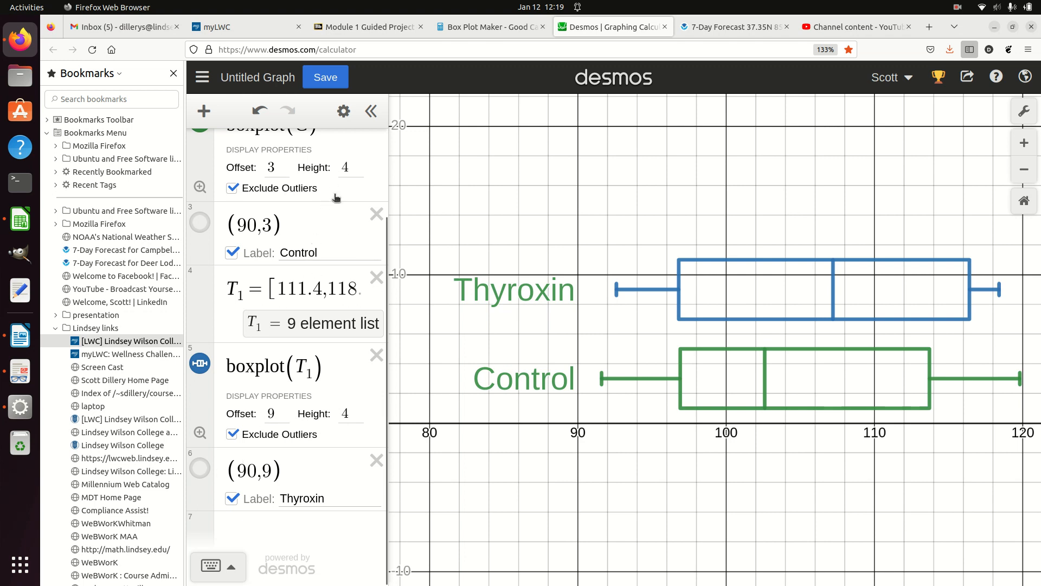
click(343, 112)
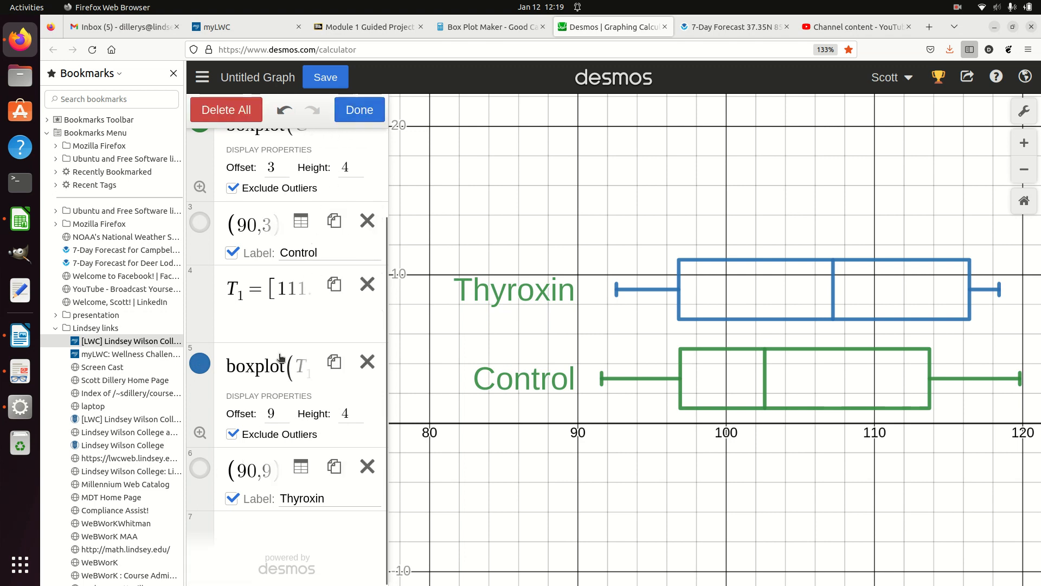
click(195, 469)
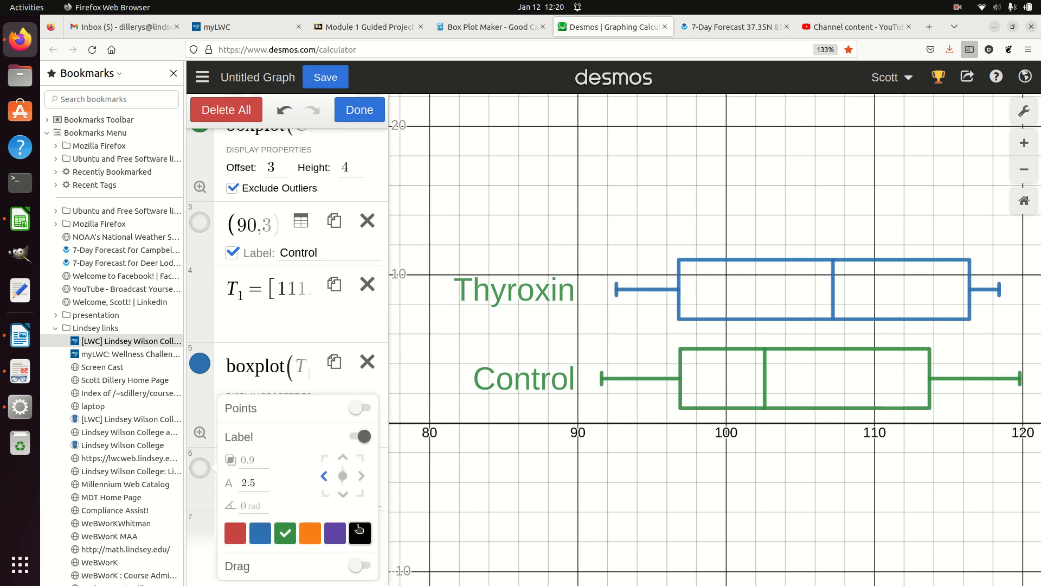
click(264, 531)
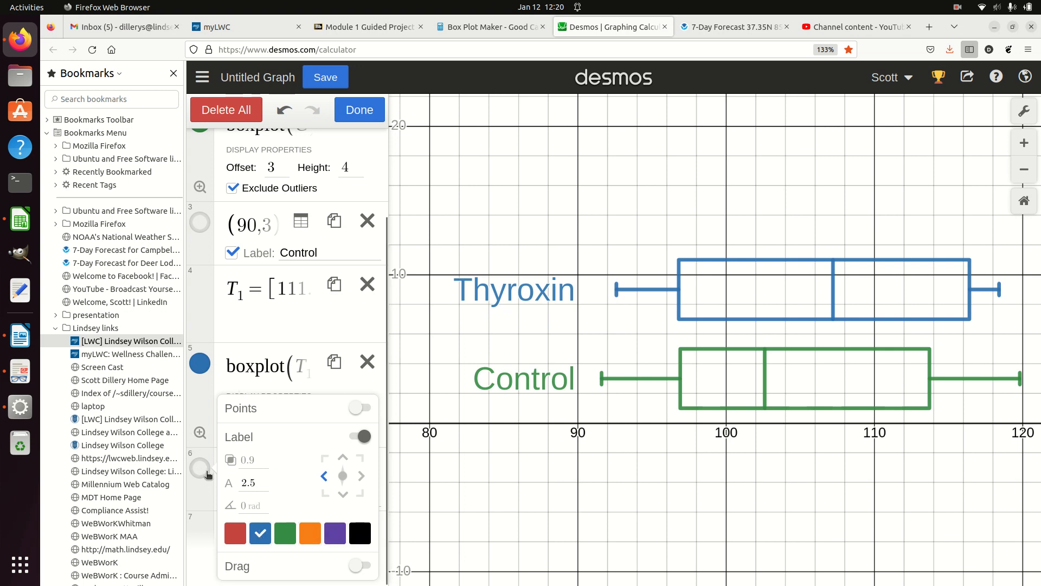
click(360, 110)
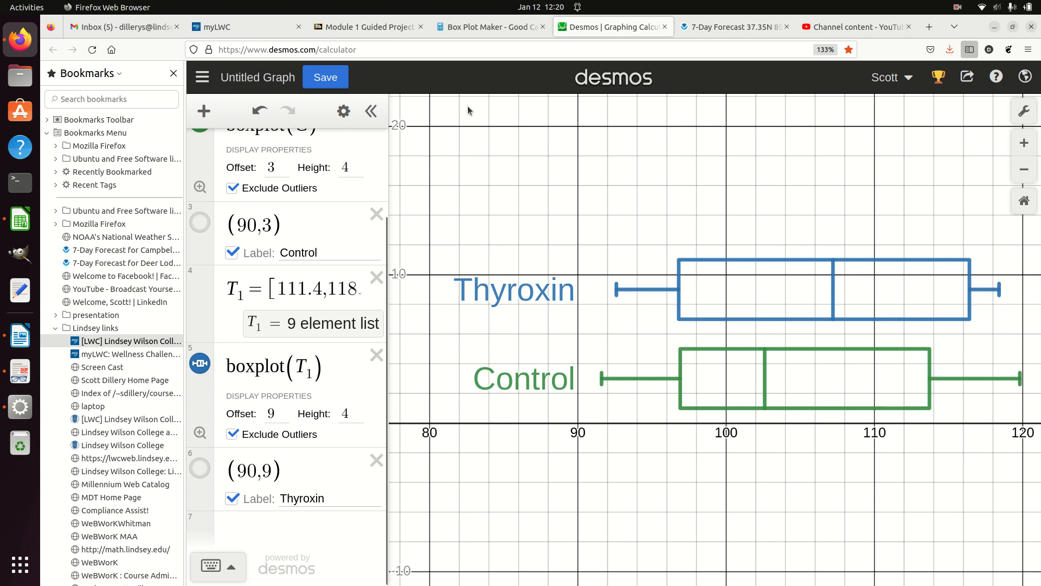
- Switch to the ratBodyWeights.xlsx spreadsheet in LibreOffice Calc and copy the thiouracil averages in H21:H29
click(20, 219)
drag(662, 400, 666, 516)
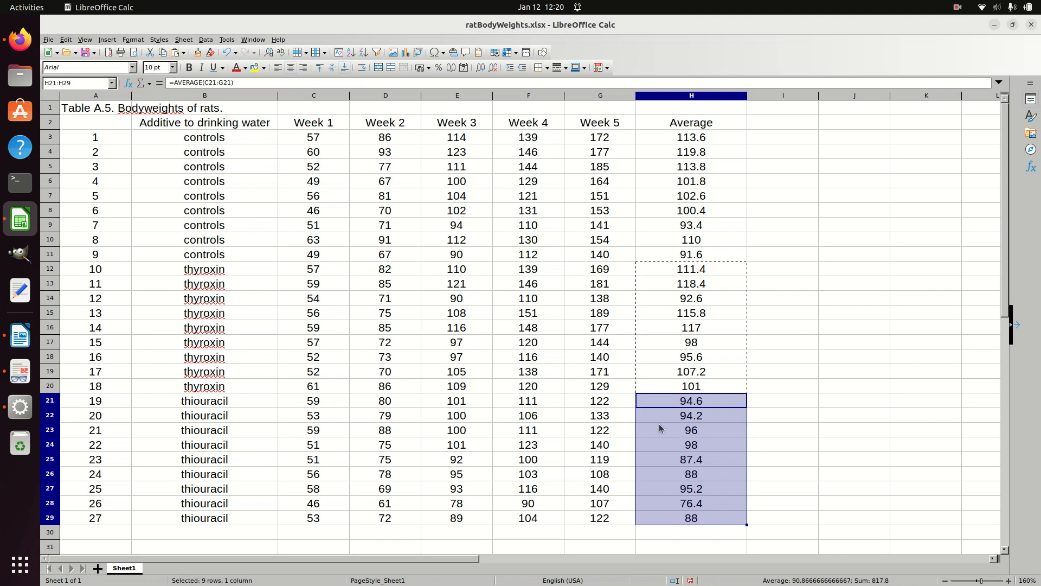
key(ctrl+c)
- Switch back to Desmos and define the list T_2 from the copied thiouracil averages in a new expression
click(22, 42)
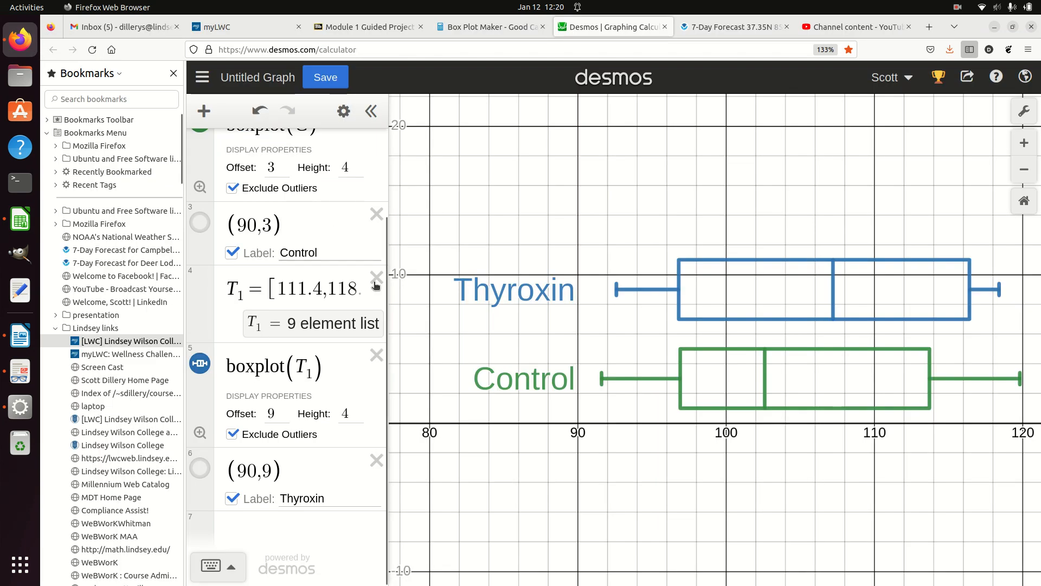
click(287, 523)
text(T_2 )
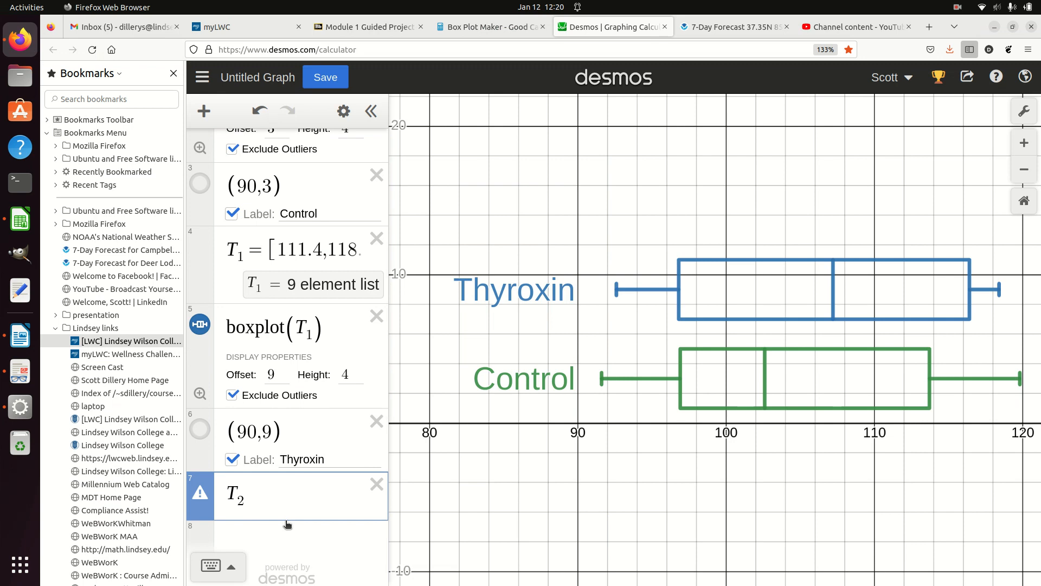
text(=)
key(ctrl+v)
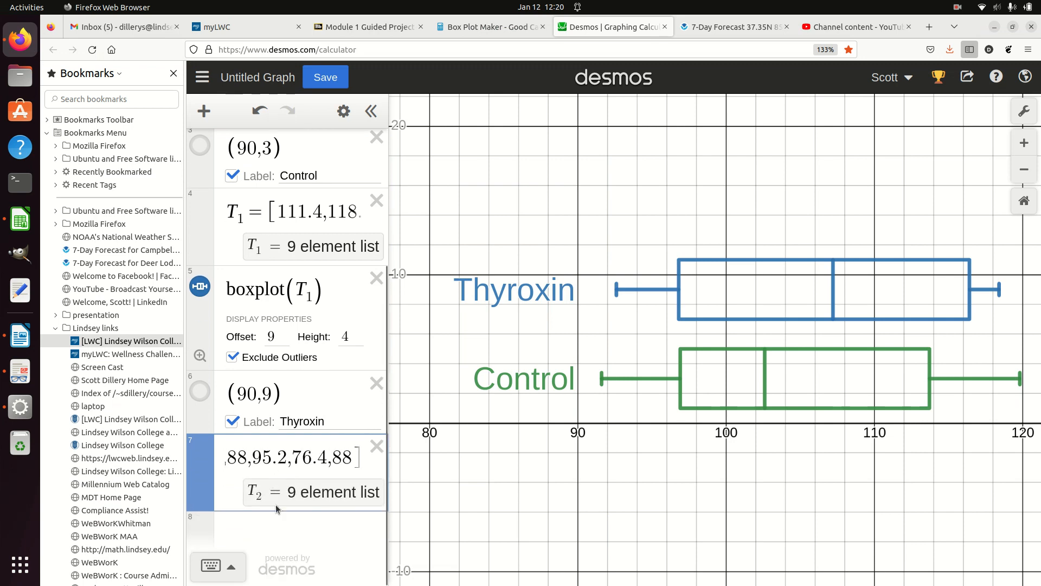
- Add the expression boxplot(T_2) below the thiouracil list
click(274, 529)
text(b)
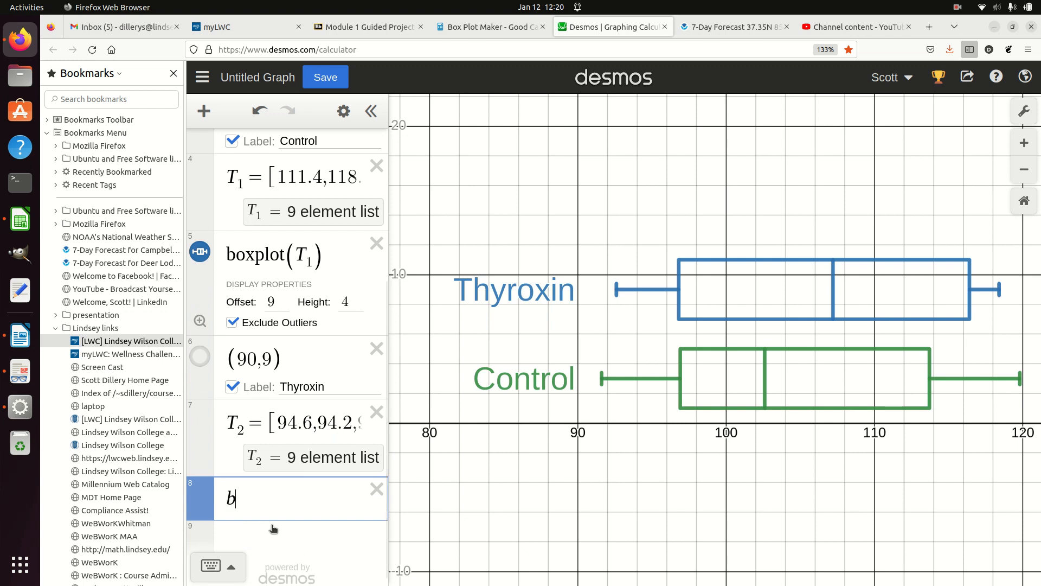
text(oxplot(T_)
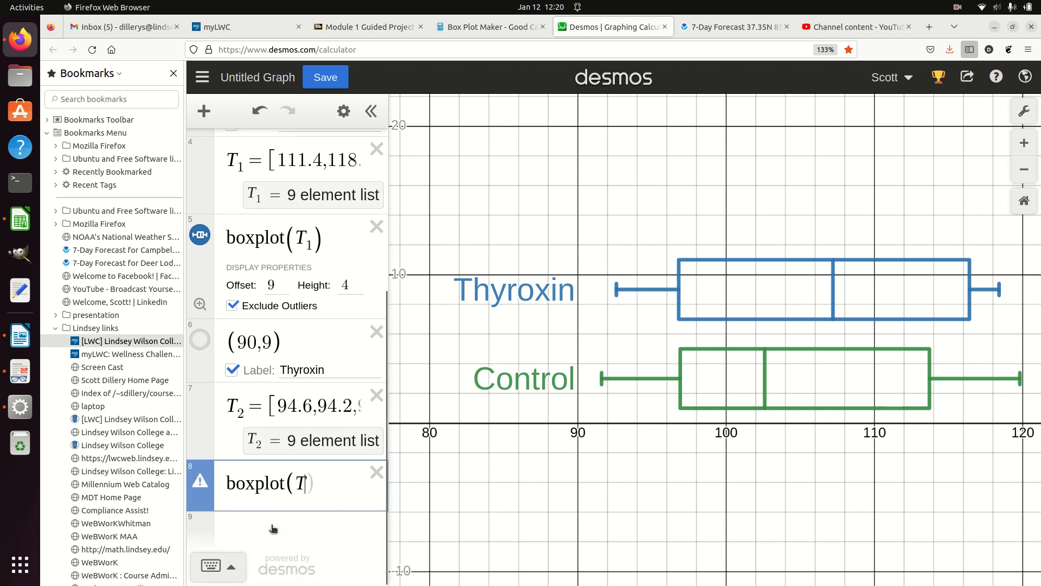
text(2))
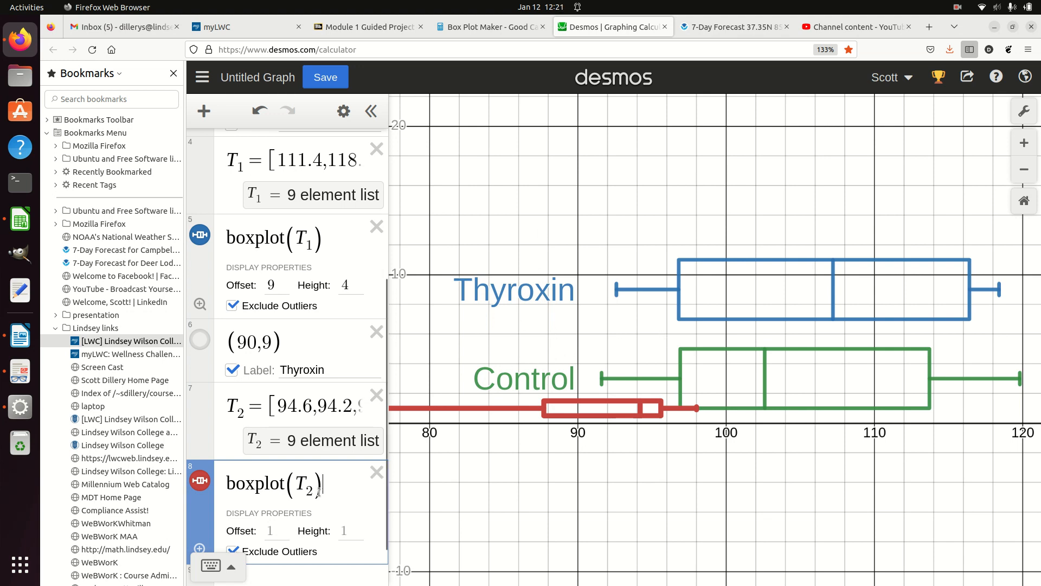
- Add the point (100,15) in a new expression below the T_2 box plot and turn on its label
key(Return)
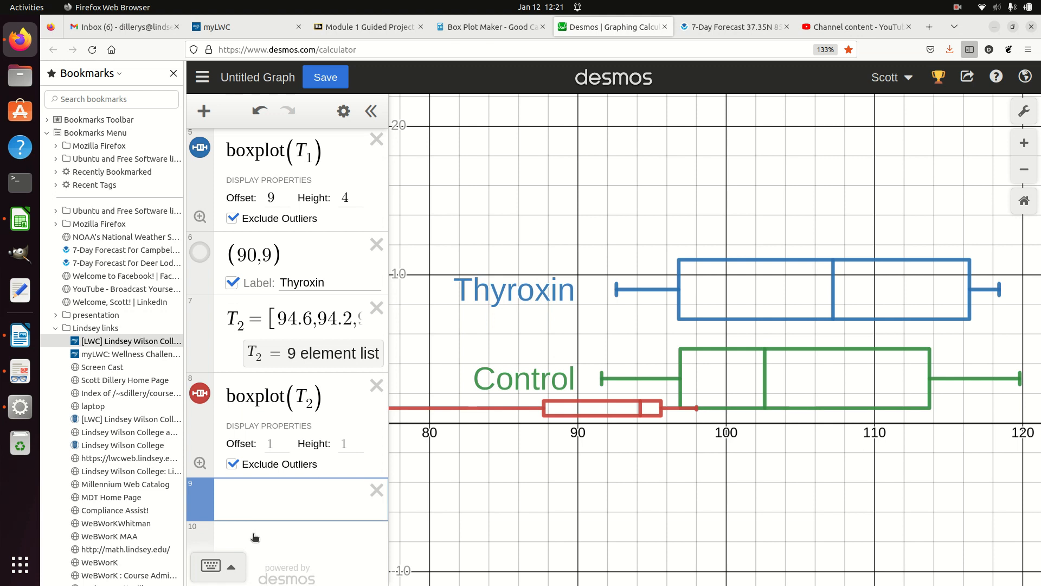
text((100)
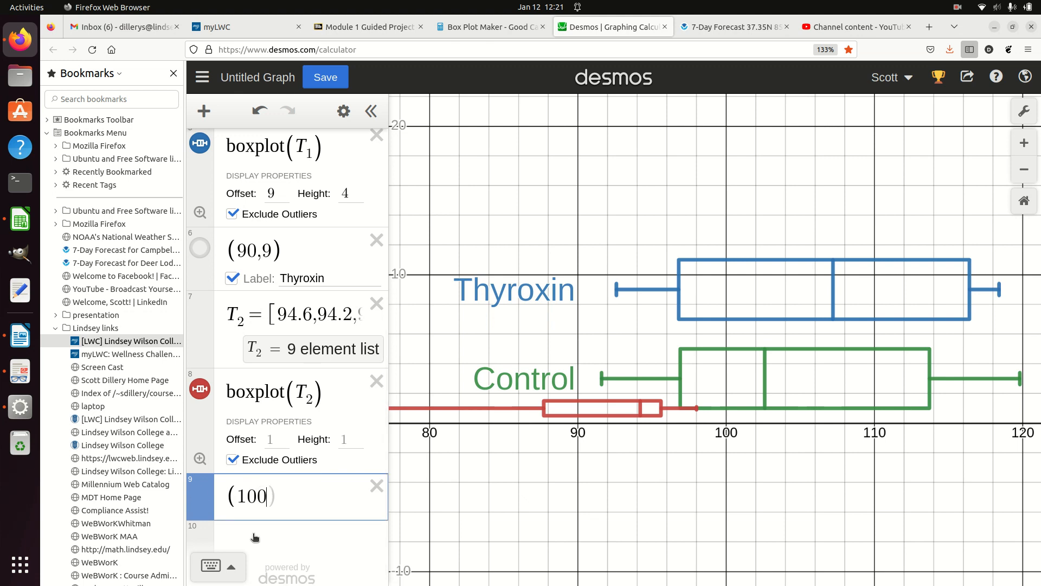
text(,)
text(15)
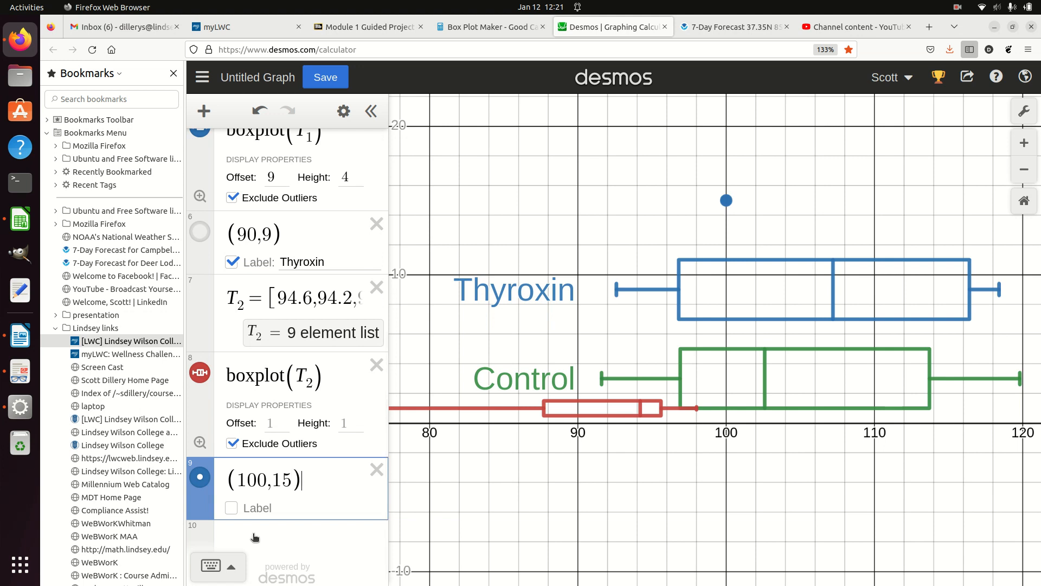
text())
click(230, 507)
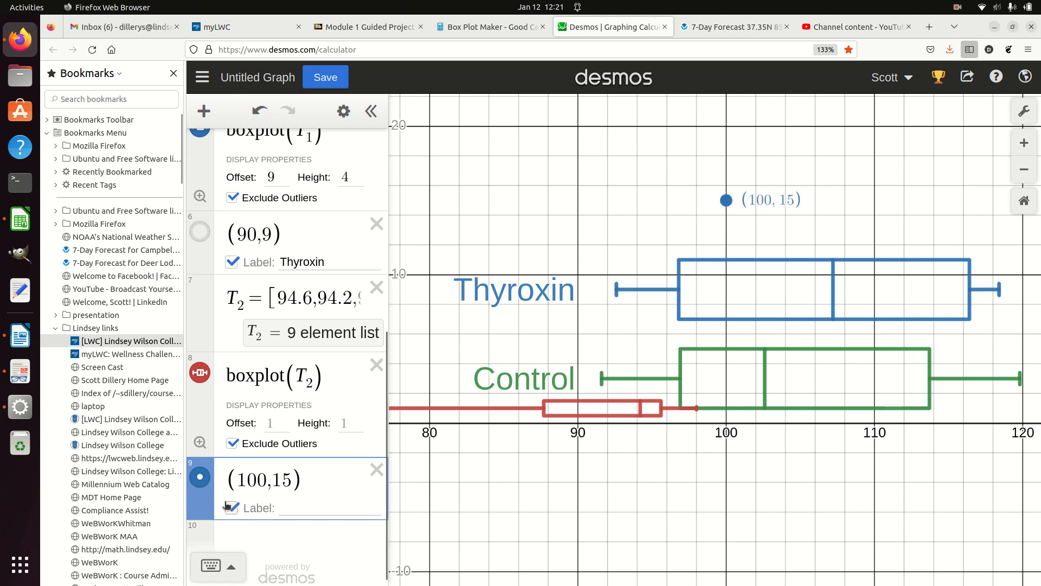
- Set the height of the T_2 box plot to 4 and its offset to 15, fitting all three plots in the graph view
click(342, 425)
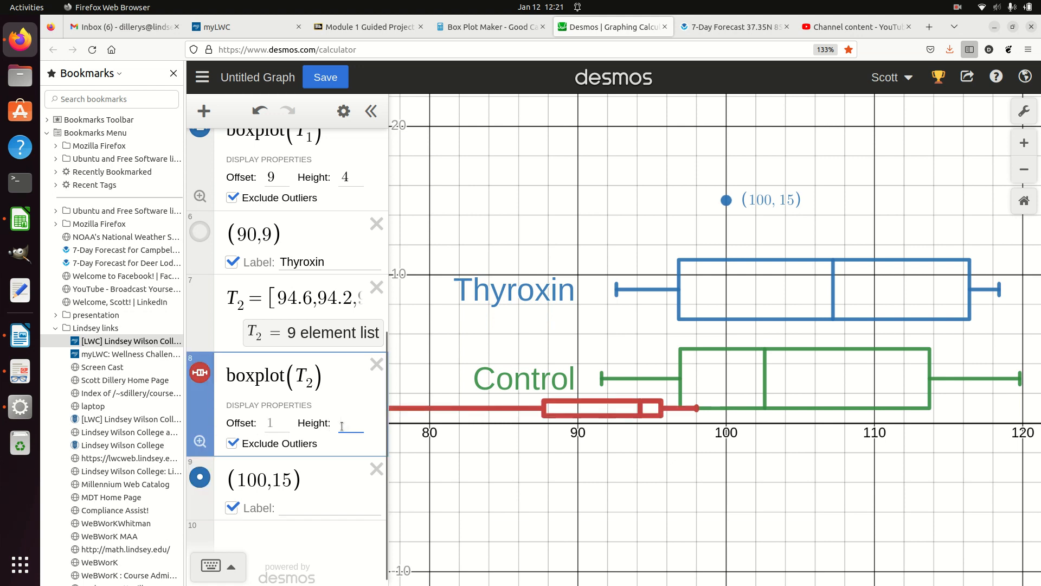
text(4)
click(277, 423)
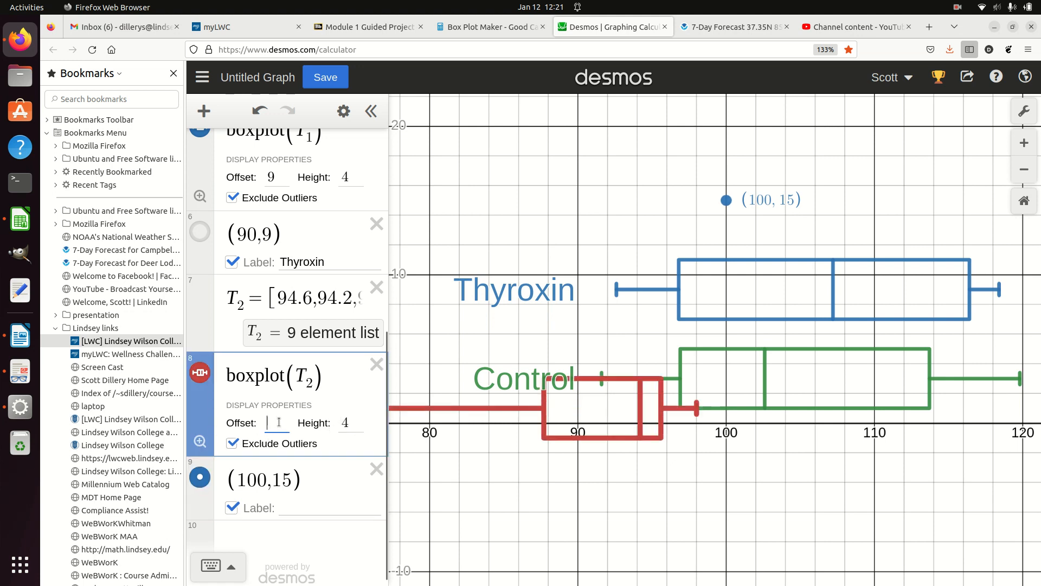
text(15)
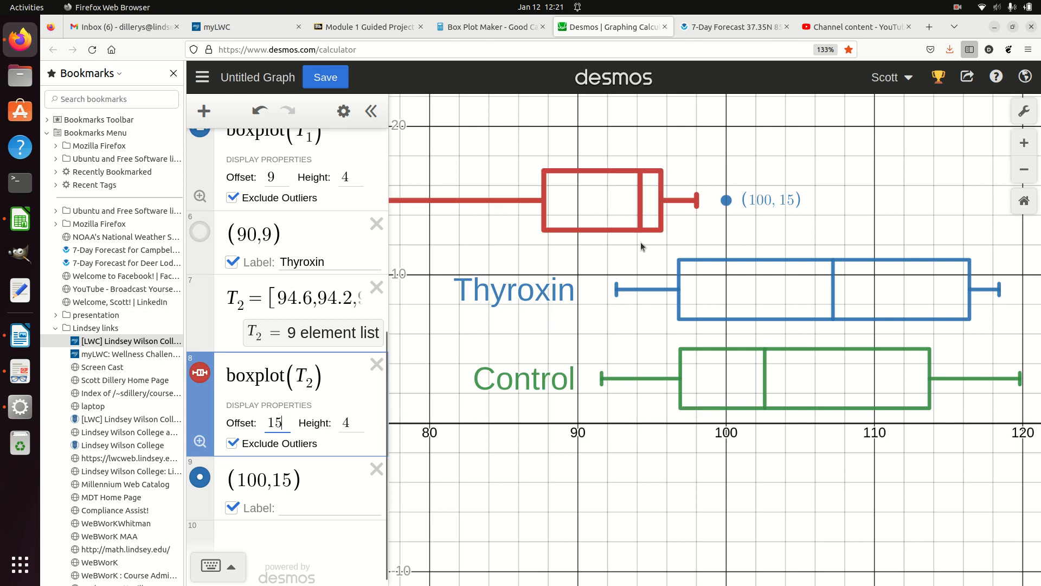
scroll(650, 369, down, 1)
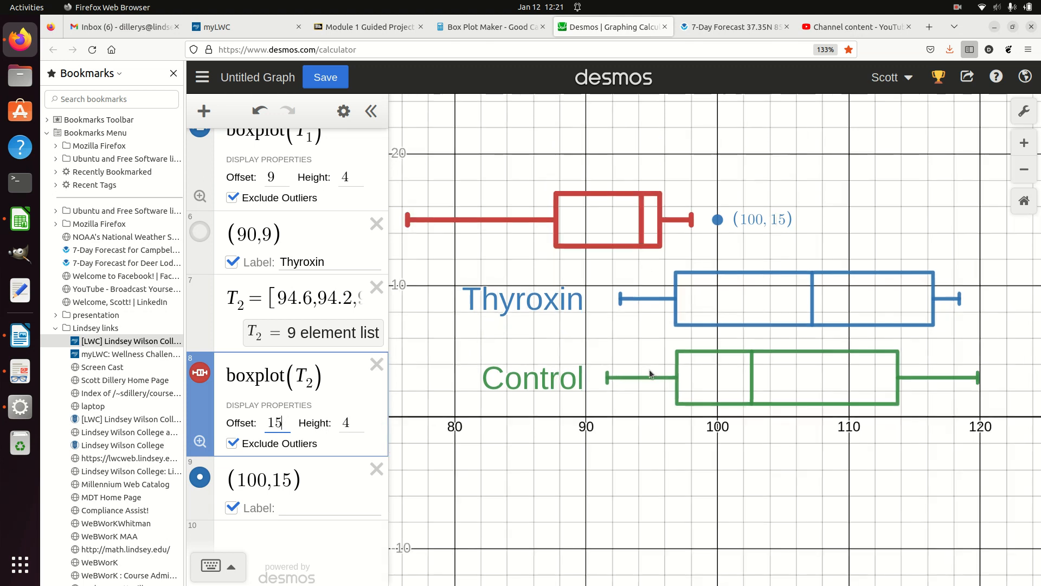
drag(625, 437, 632, 457)
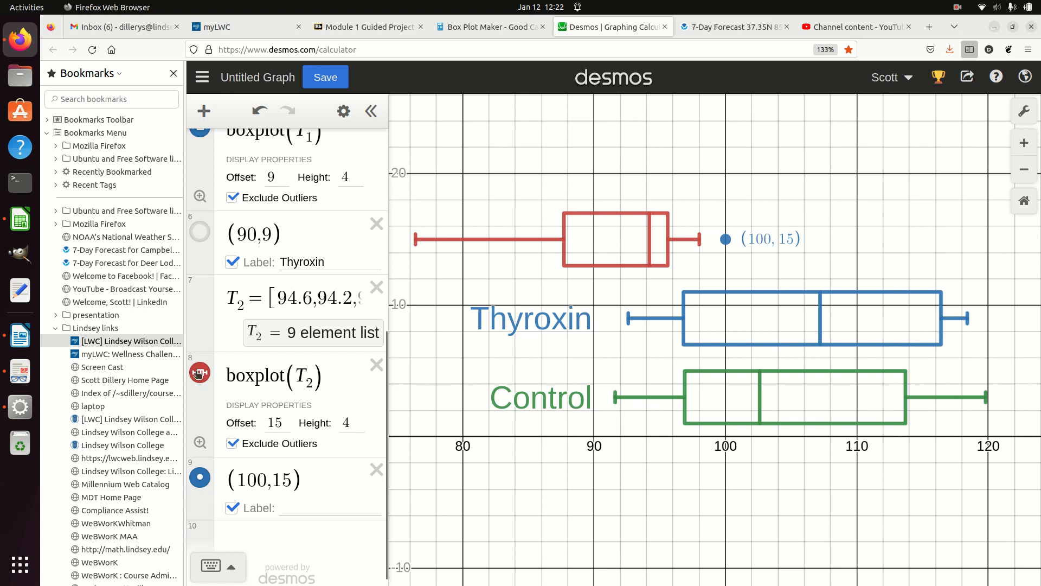
- Change the color of the T_2 box plot to orange
click(343, 110)
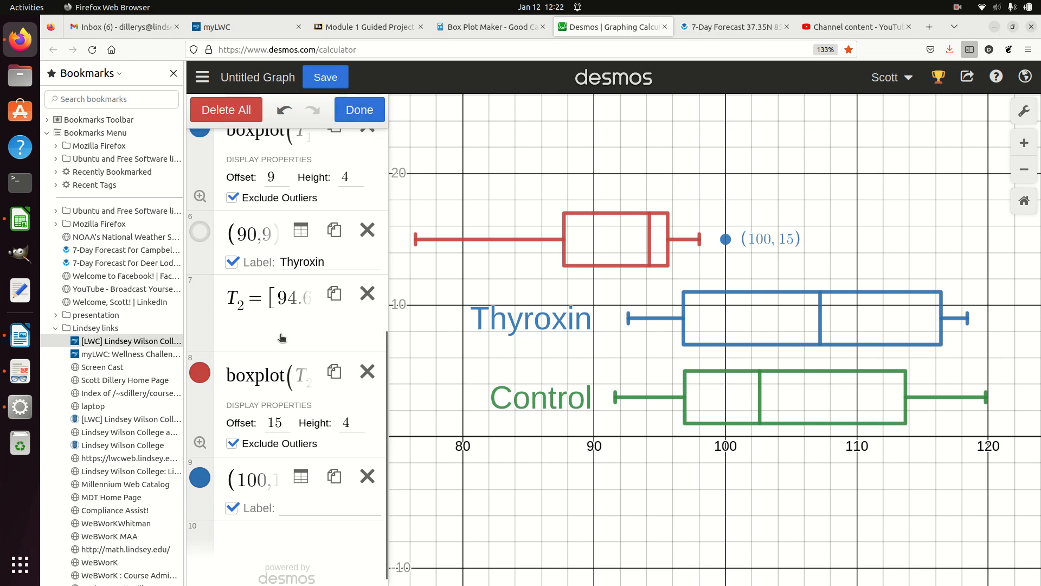
click(204, 372)
click(310, 376)
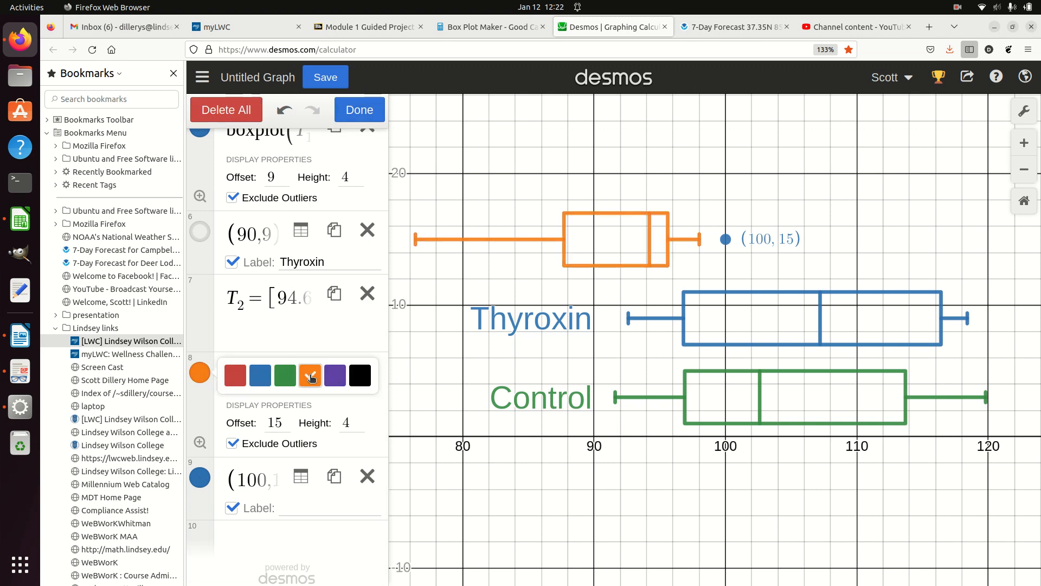
- Color the point (100,15) orange, set its label size to 2.5 and align the label to the right of the point
click(202, 480)
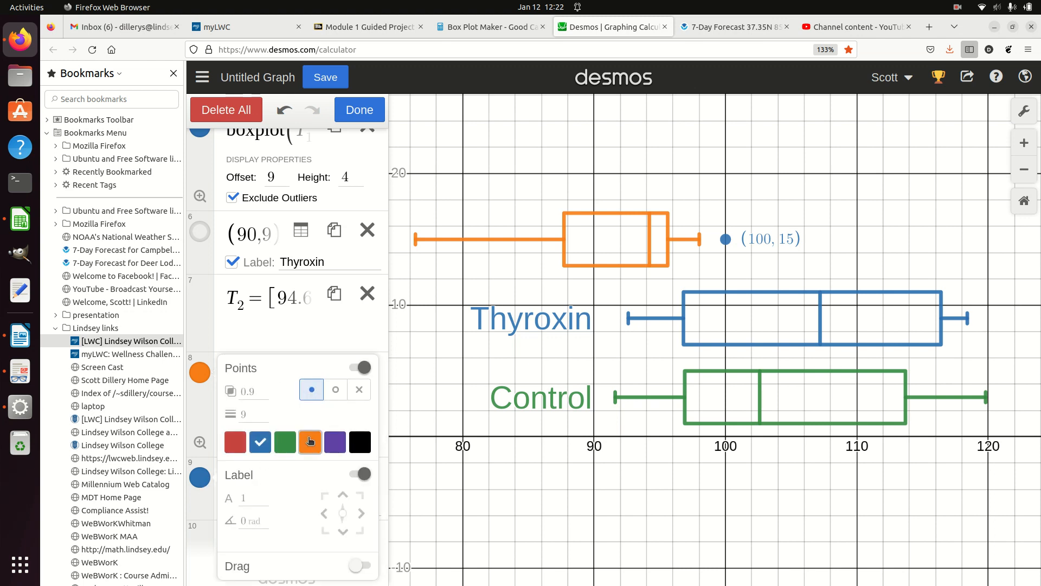
click(310, 442)
click(255, 498)
text(2.5)
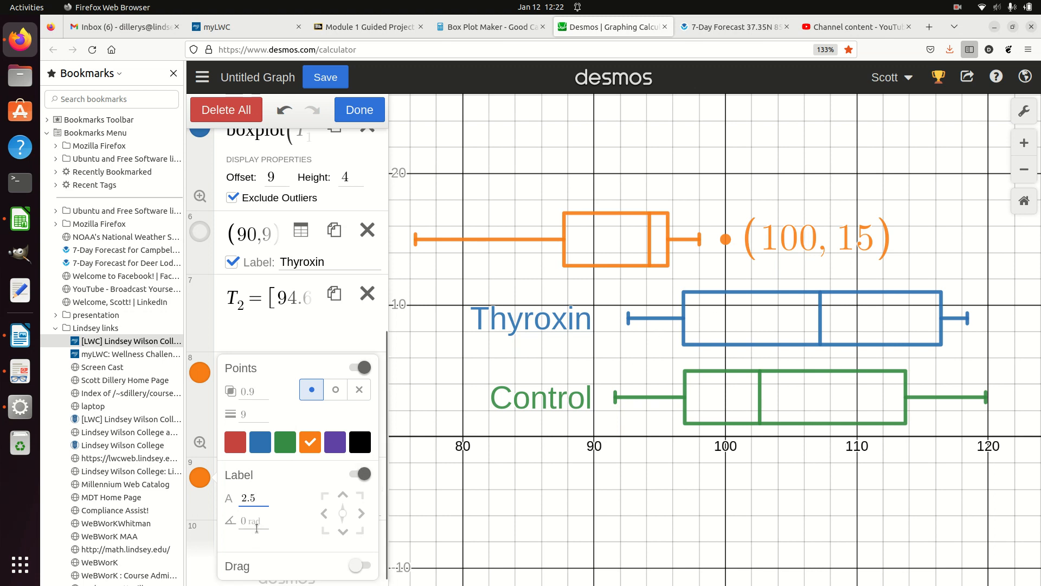
click(361, 514)
click(363, 112)
- Label the point (100,15) "Thiouracil" and hide its dot so only the label text shows
click(310, 502)
text(T)
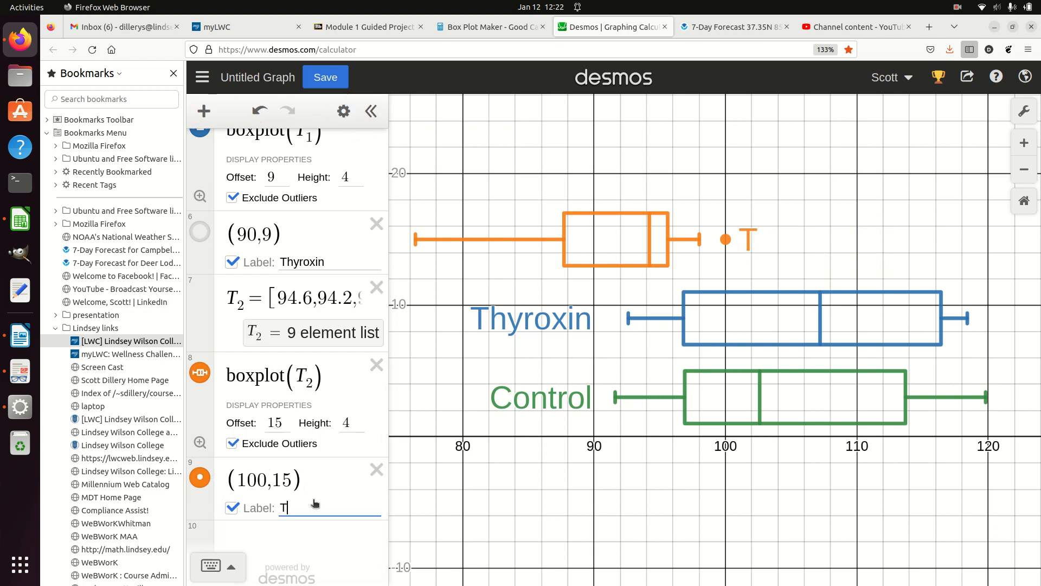
text(hiouracil)
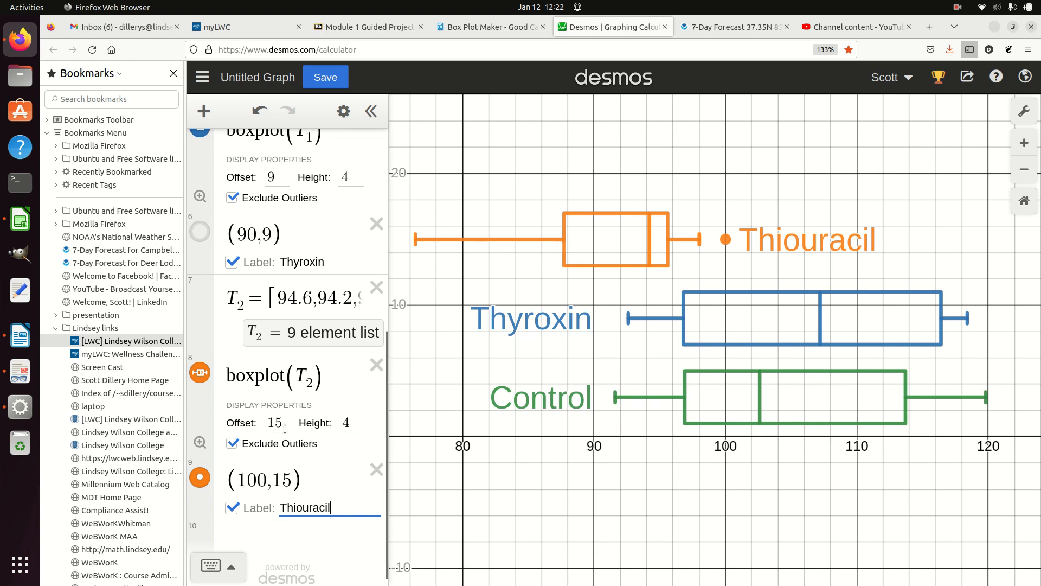
click(200, 477)
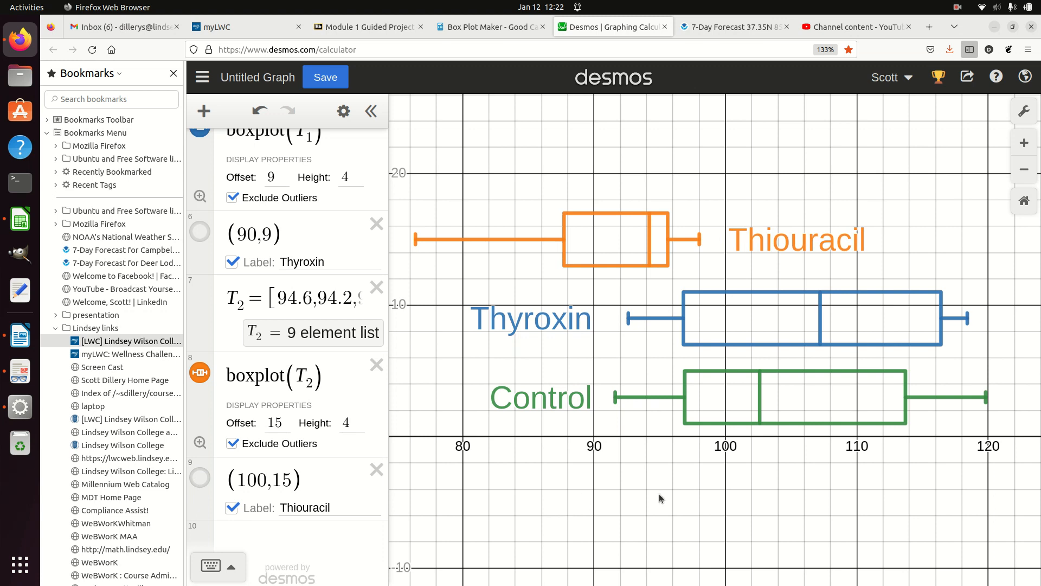
drag(645, 504, 656, 504)
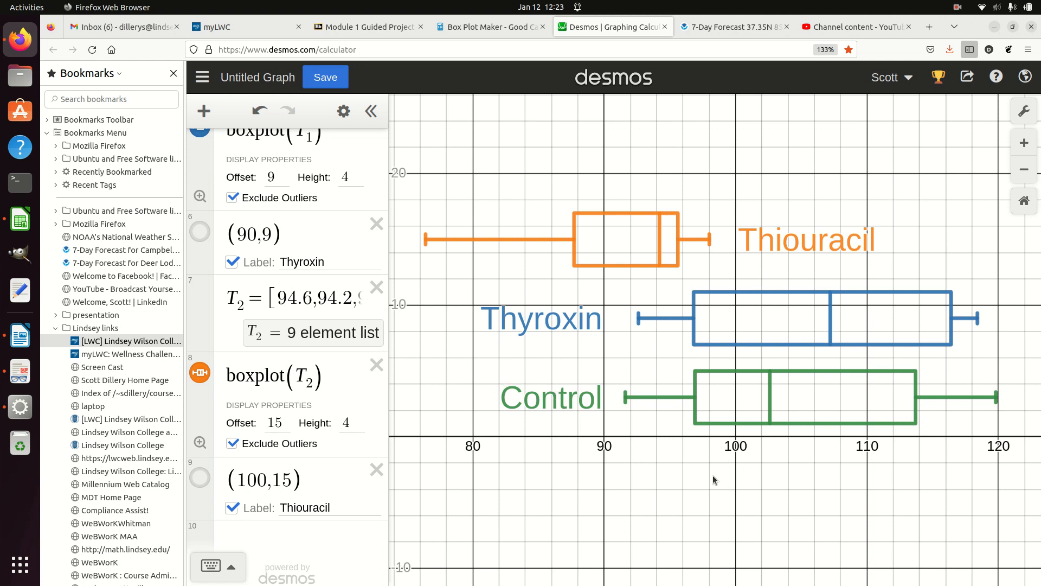
- Add the point (100,-3) in a new expression and turn on its label
click(306, 531)
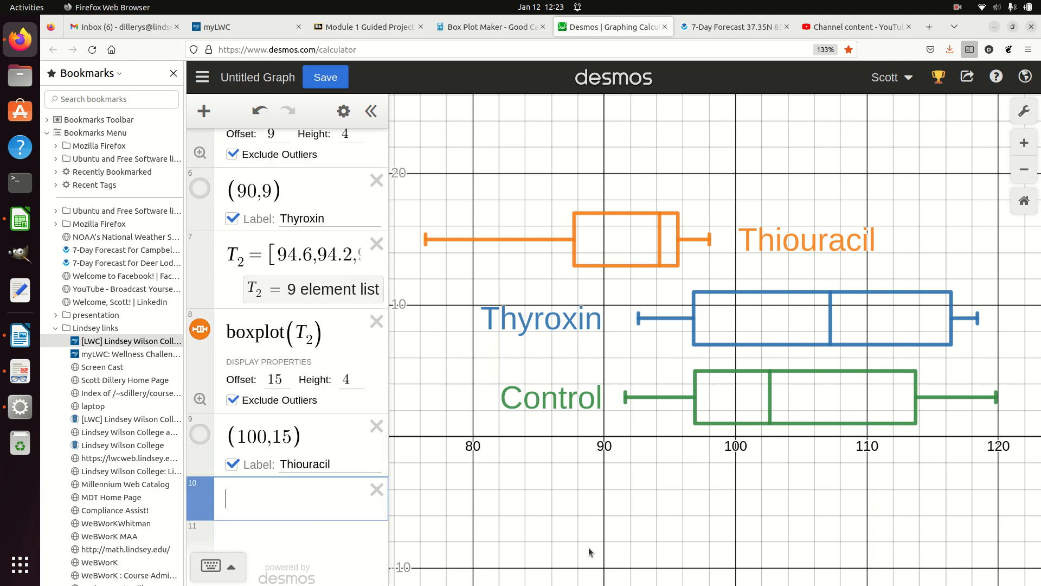
text(()
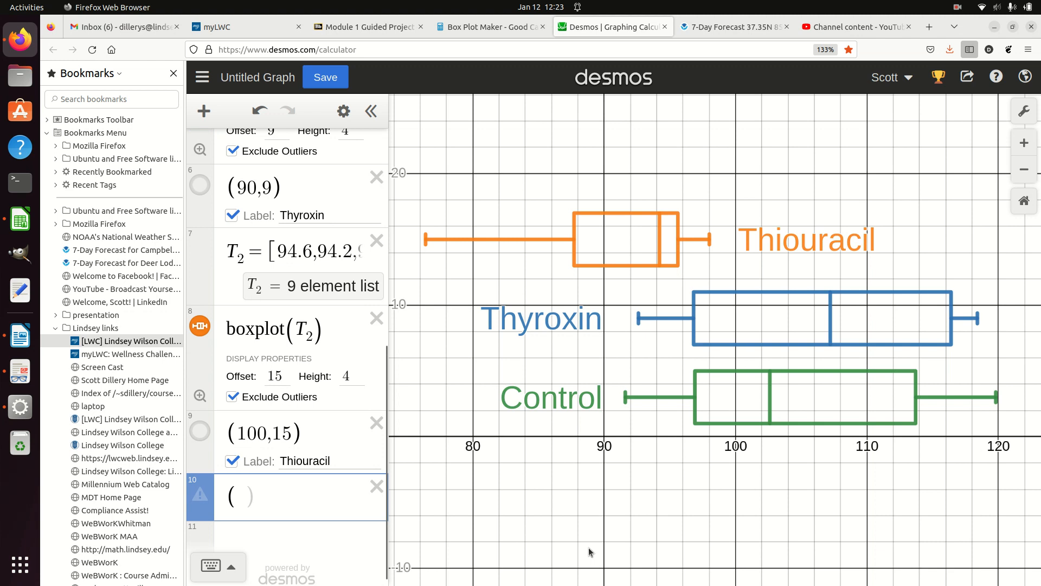
text(100)
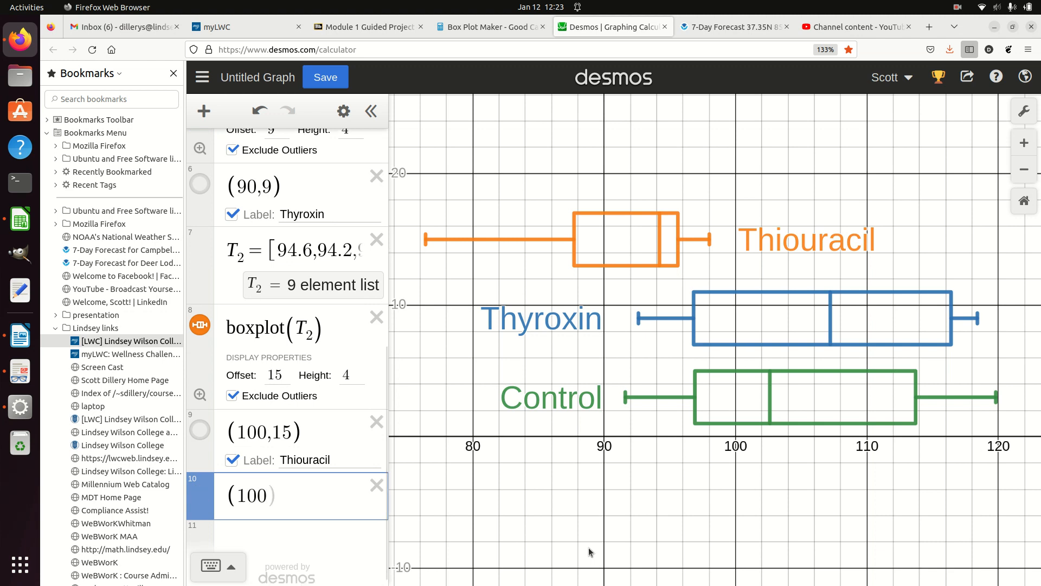
text(,)
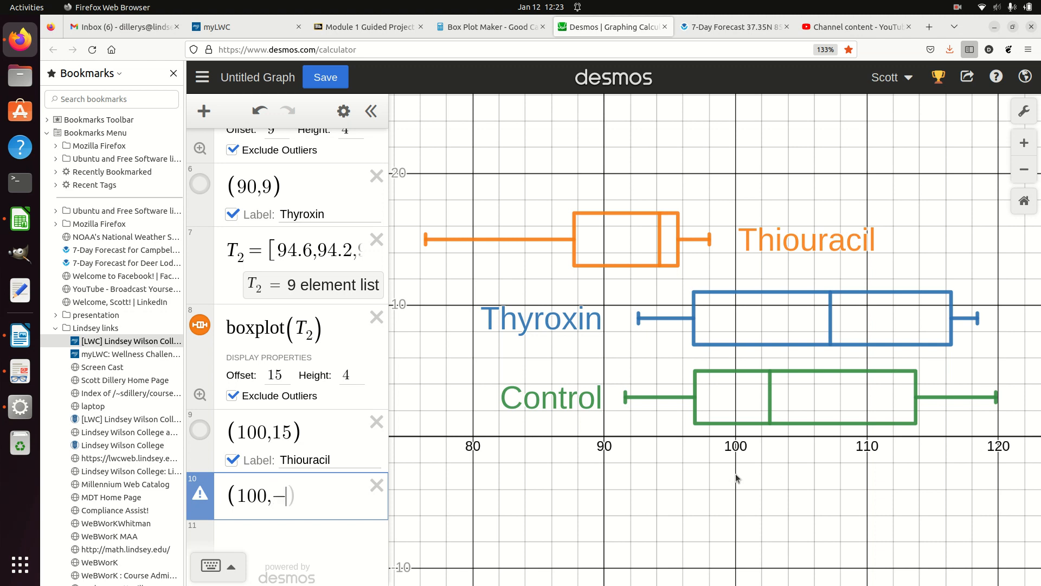
text(-3))
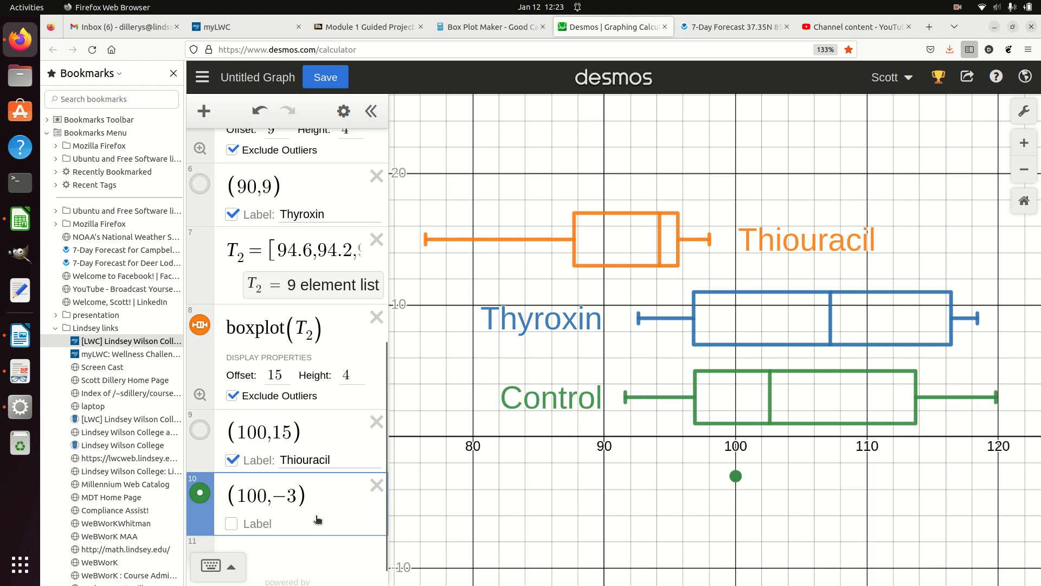
click(233, 526)
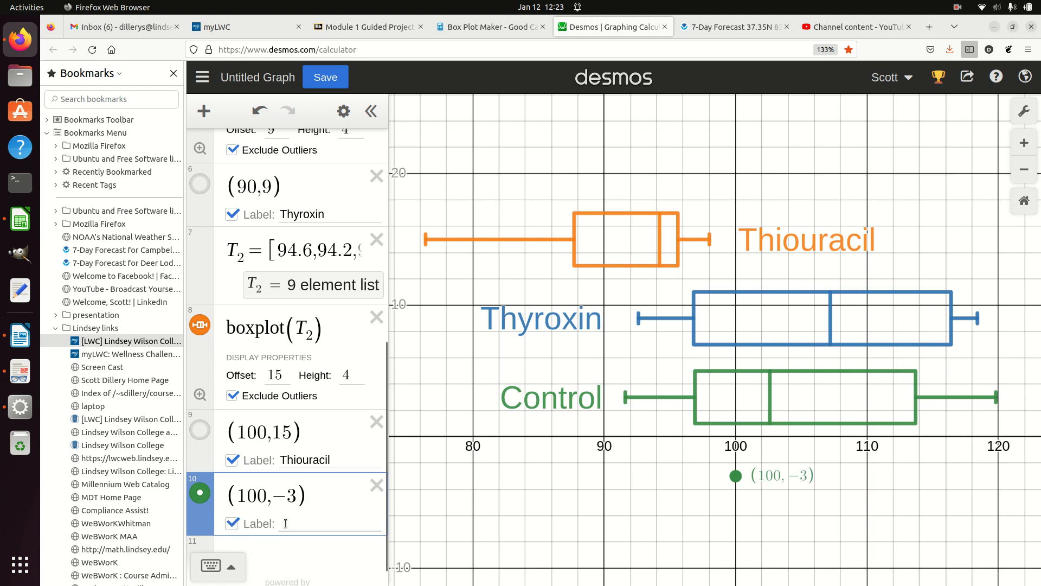
- Enter "Figure 1: Box plots of weights for additives" as the label of the point (100,-3)
text(Figure 1)
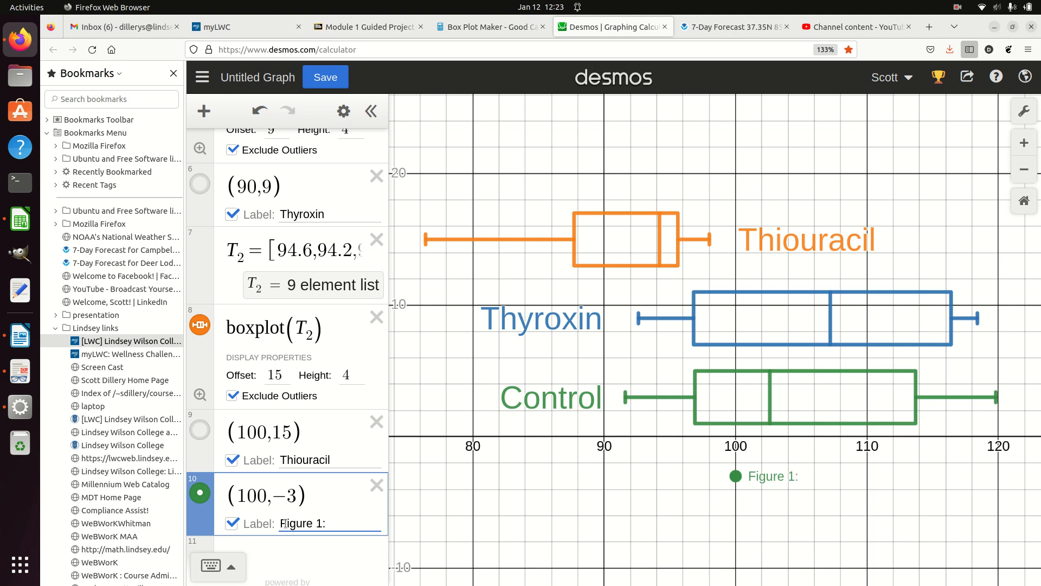
text(: Box plots of)
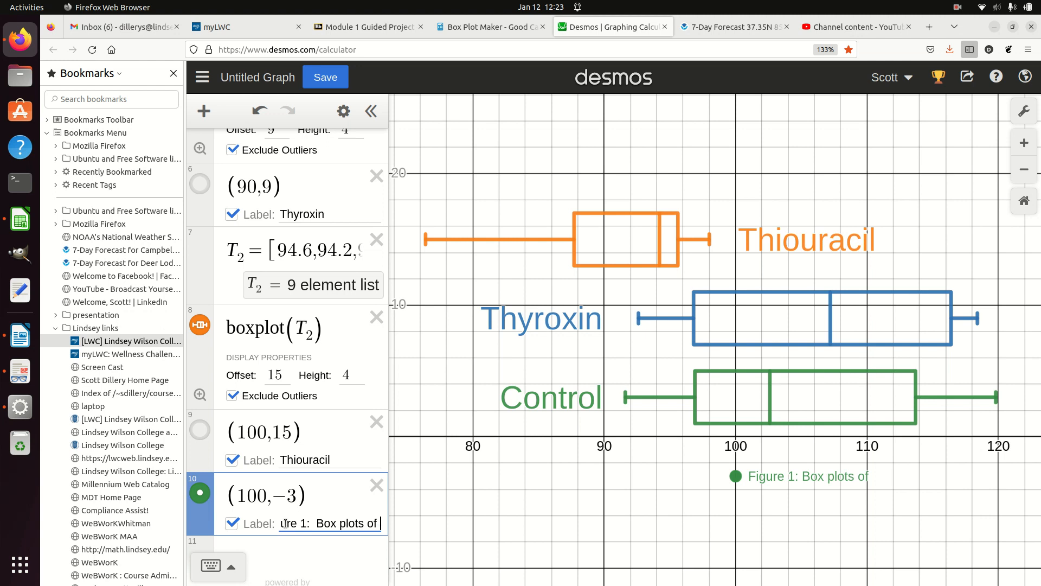
text( We)
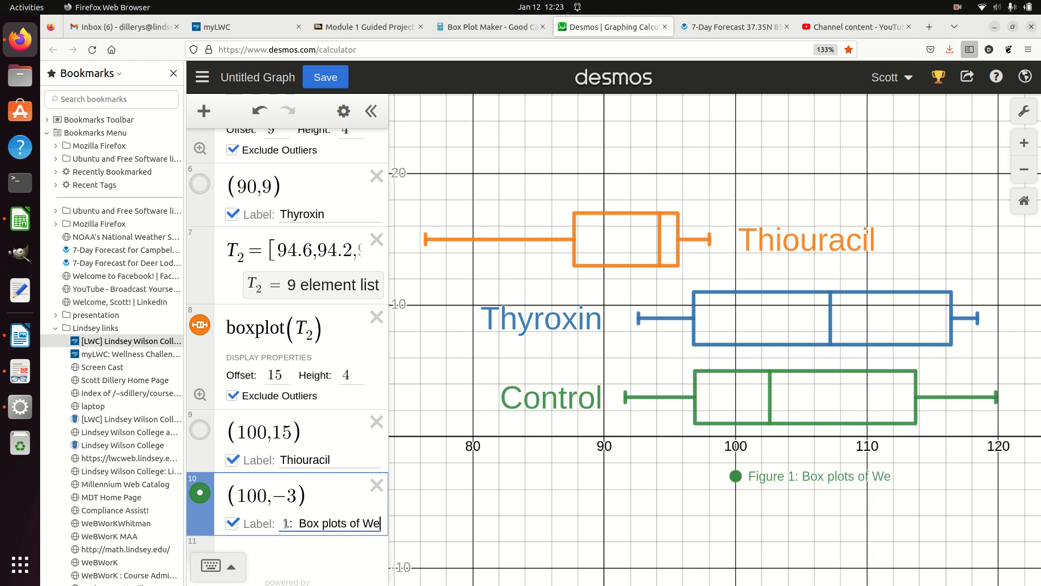
key(BackSpace)
text(weight)
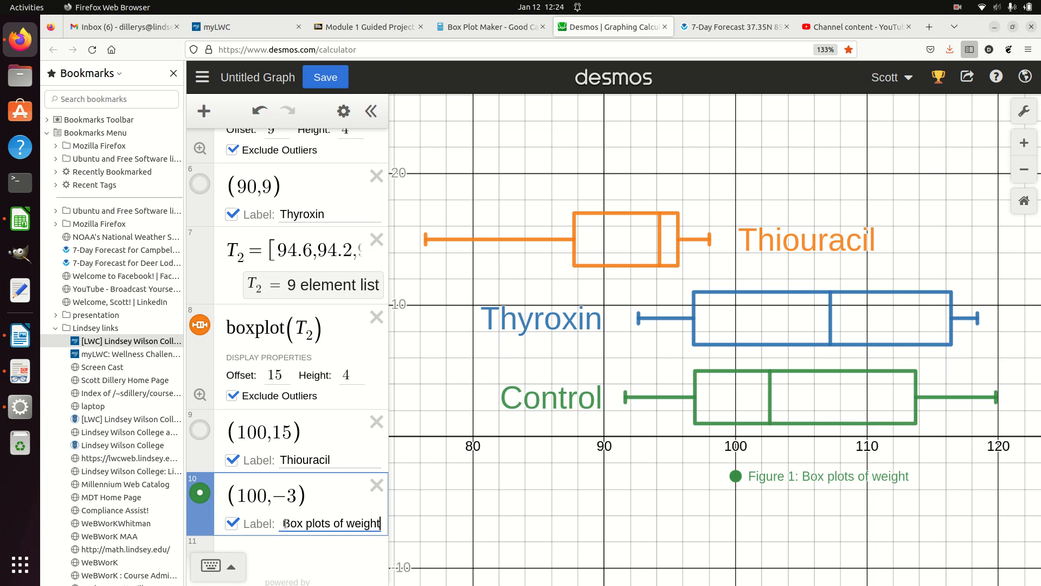
text(s)
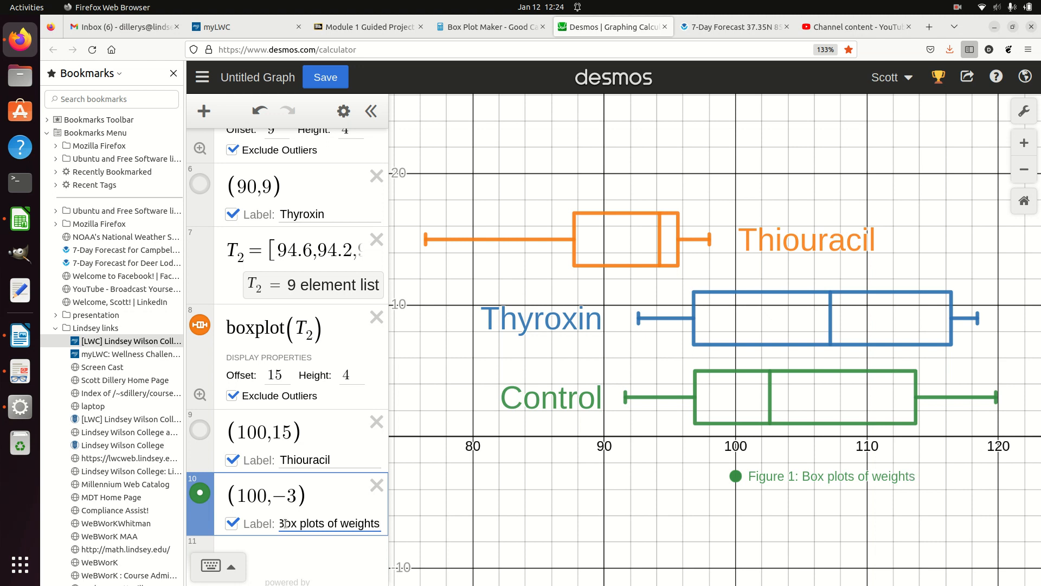
text( for)
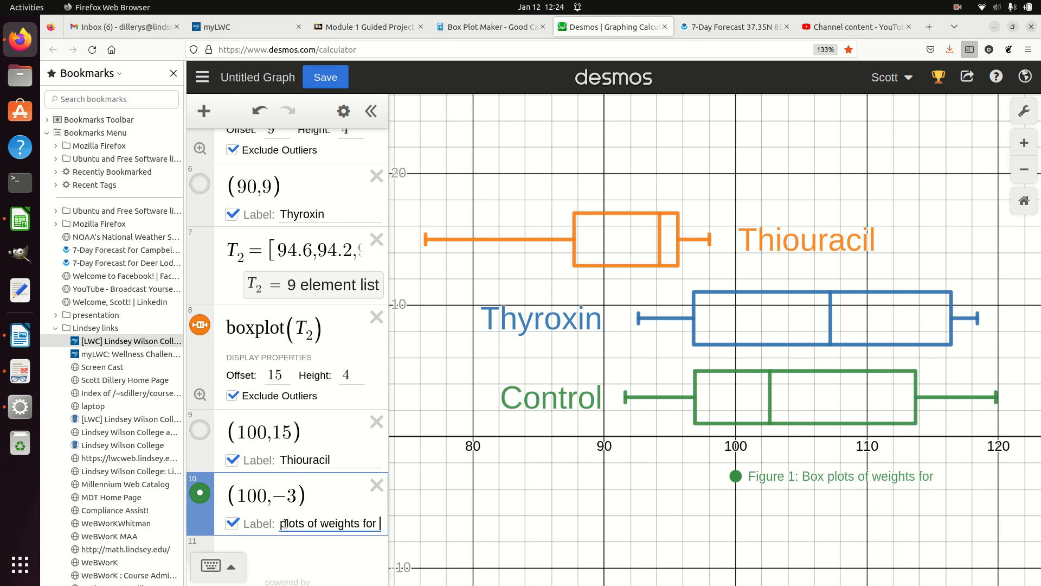
text( additives)
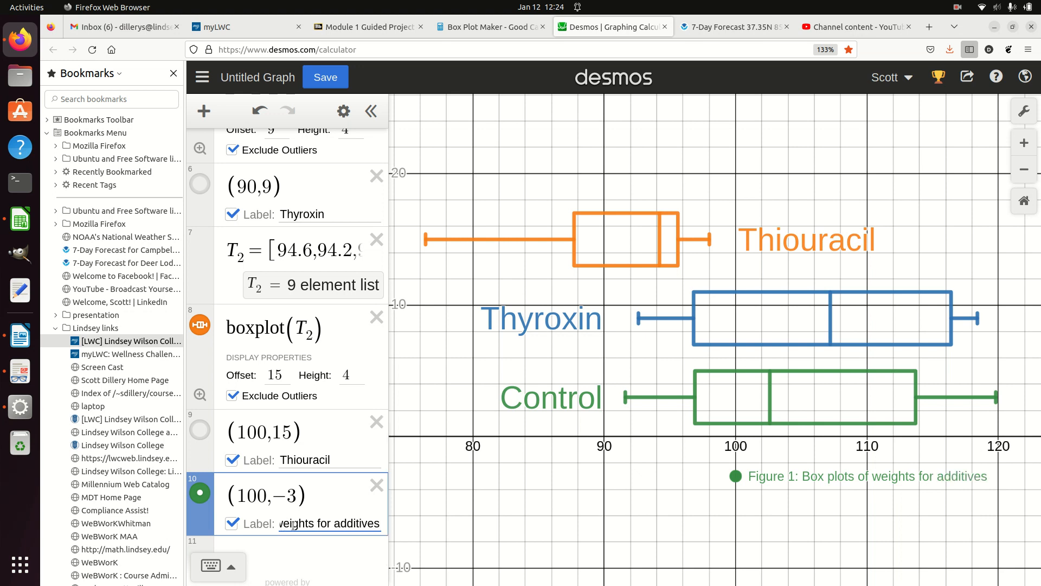
click(292, 553)
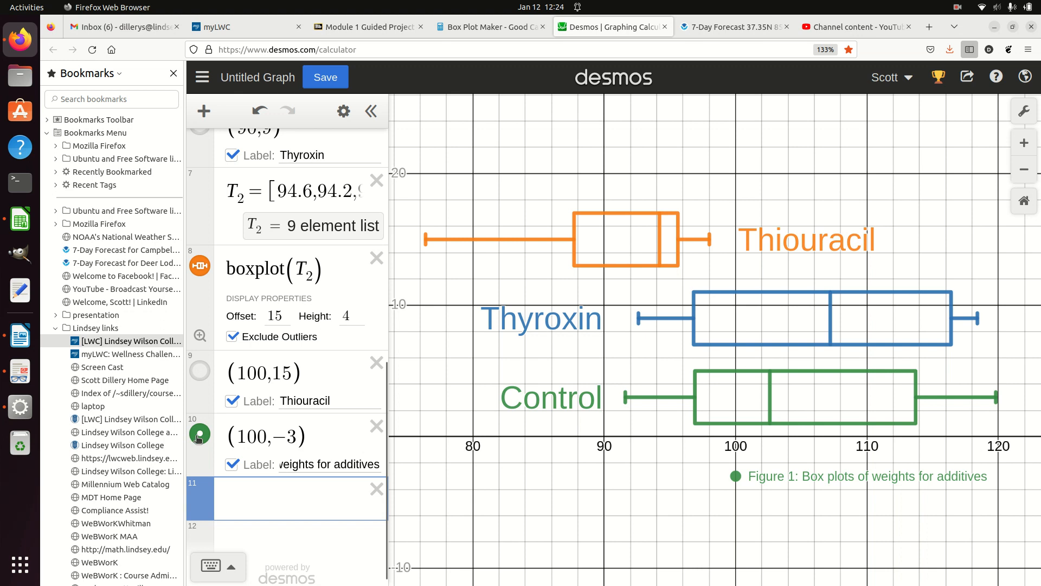
- Color the caption point (100,-3) black and position its label below the point
click(343, 111)
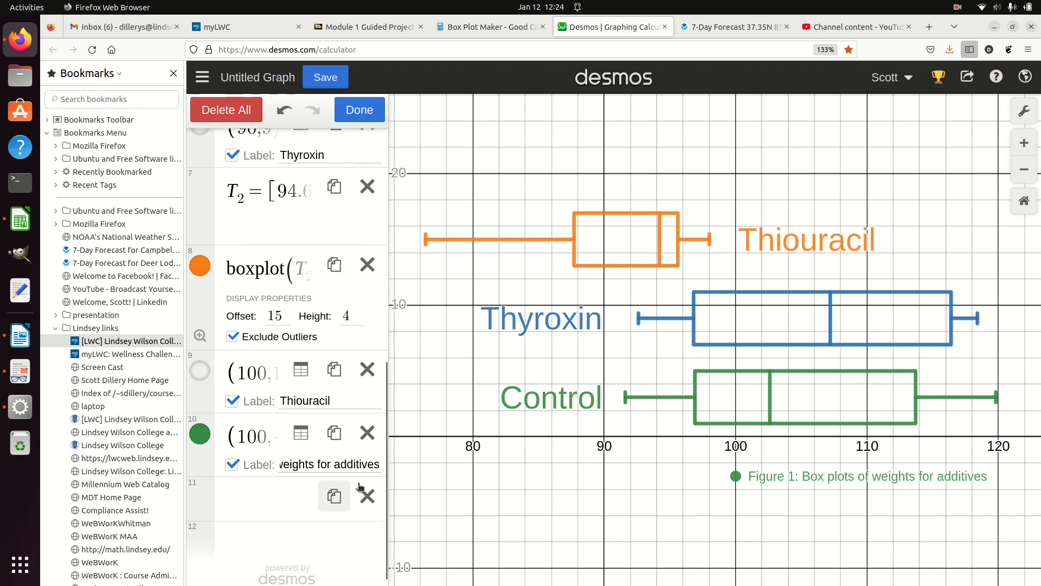
click(197, 437)
click(360, 442)
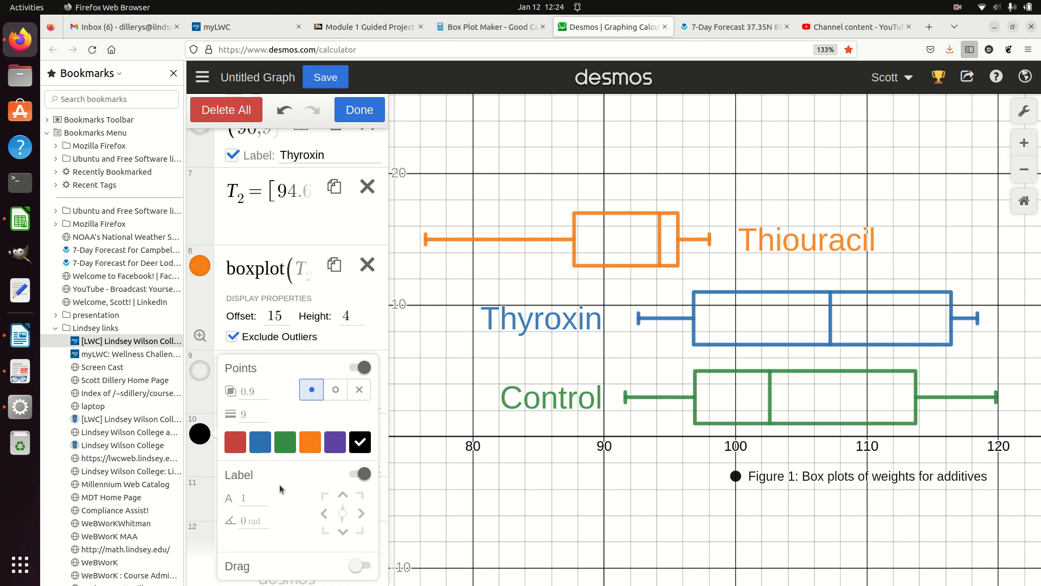
click(343, 497)
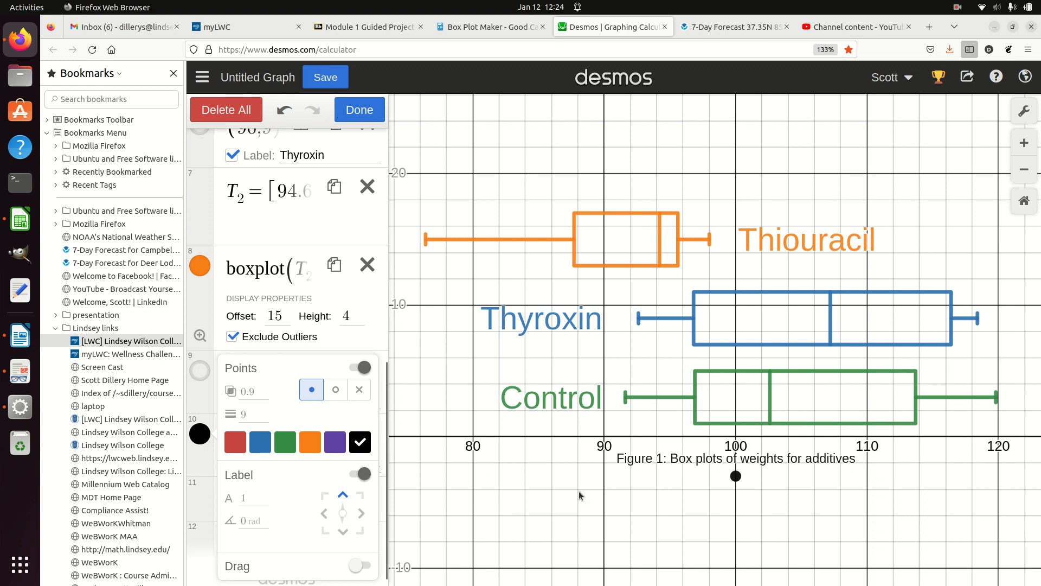
click(343, 532)
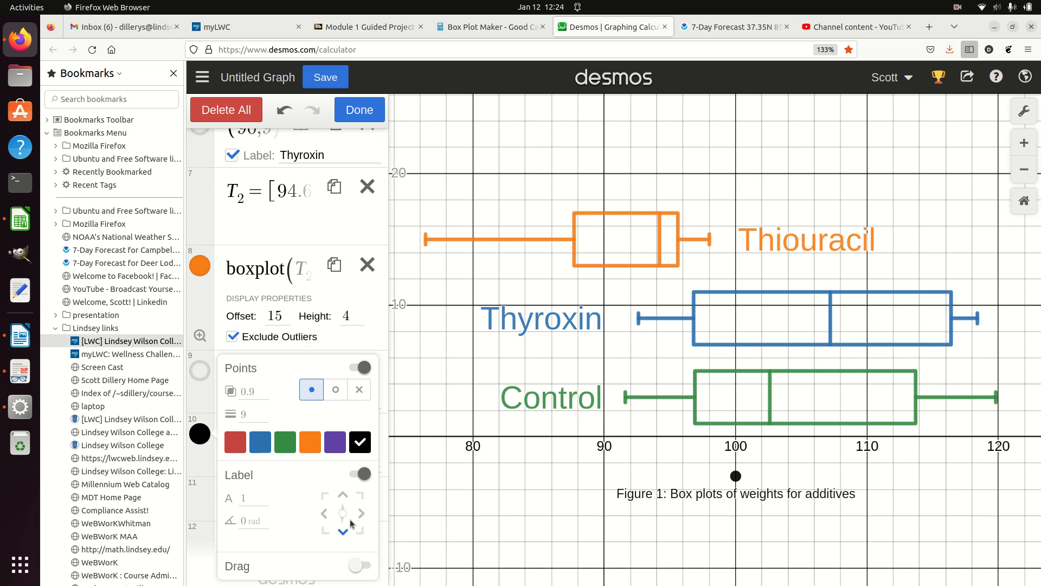
click(367, 116)
- Hide the caption point's dot and change its coordinates to (100,-2)
click(199, 434)
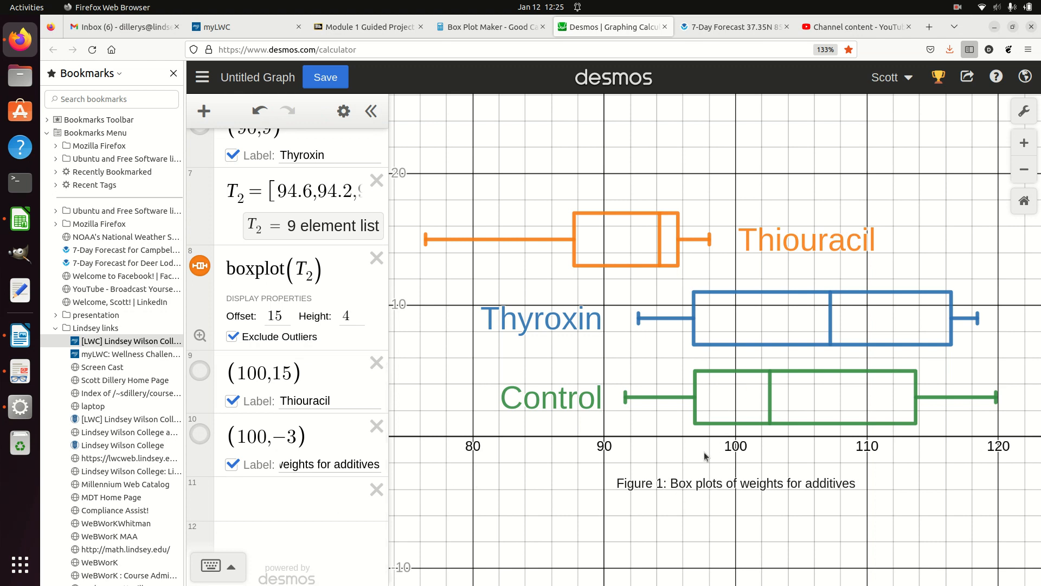
click(296, 440)
drag(297, 440, 290, 440)
text(2)
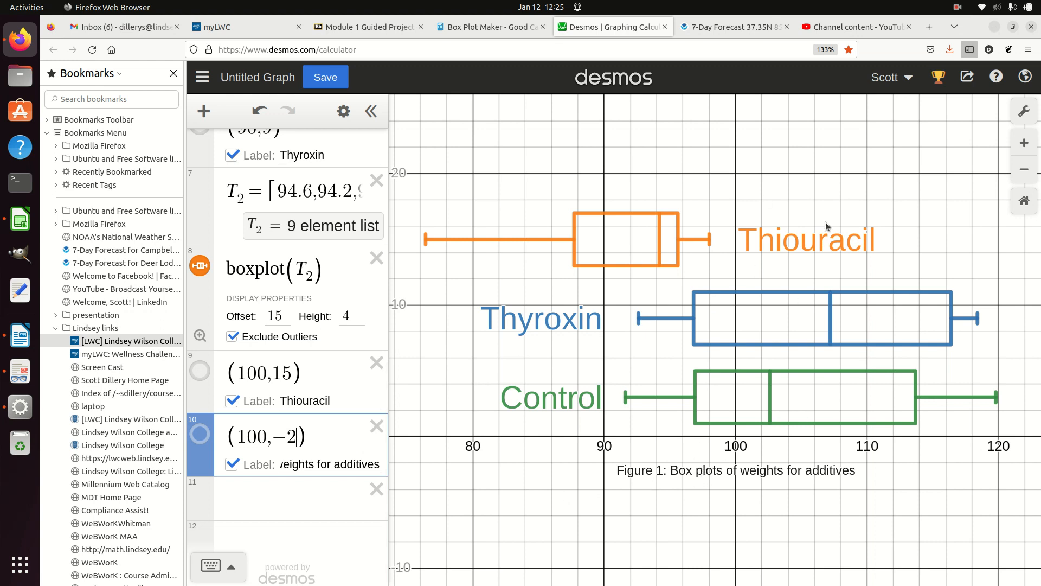
- Turn off the y-axis and the grid in the graph settings, keeping the large display size
click(1024, 114)
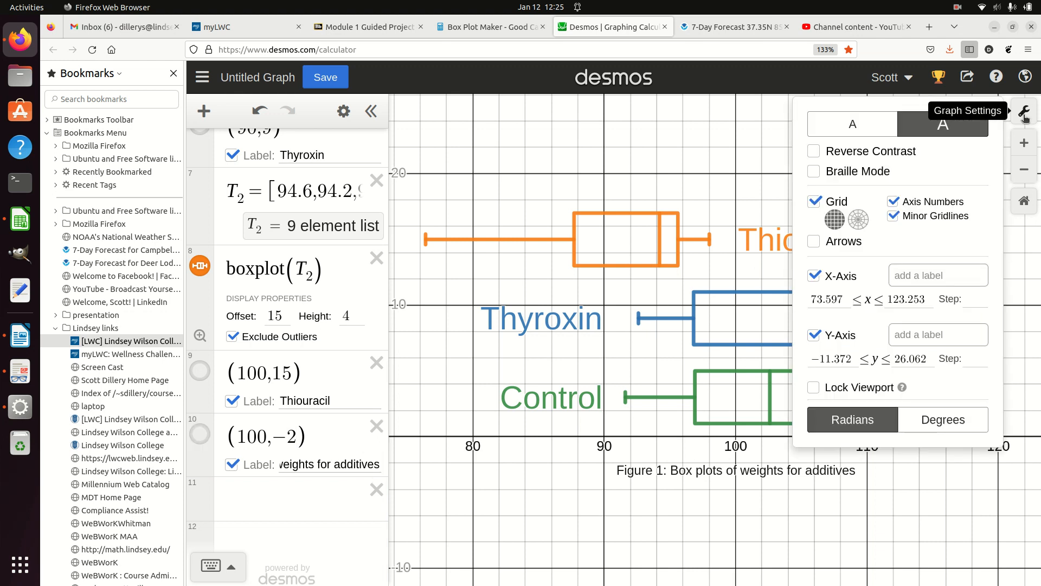
click(814, 335)
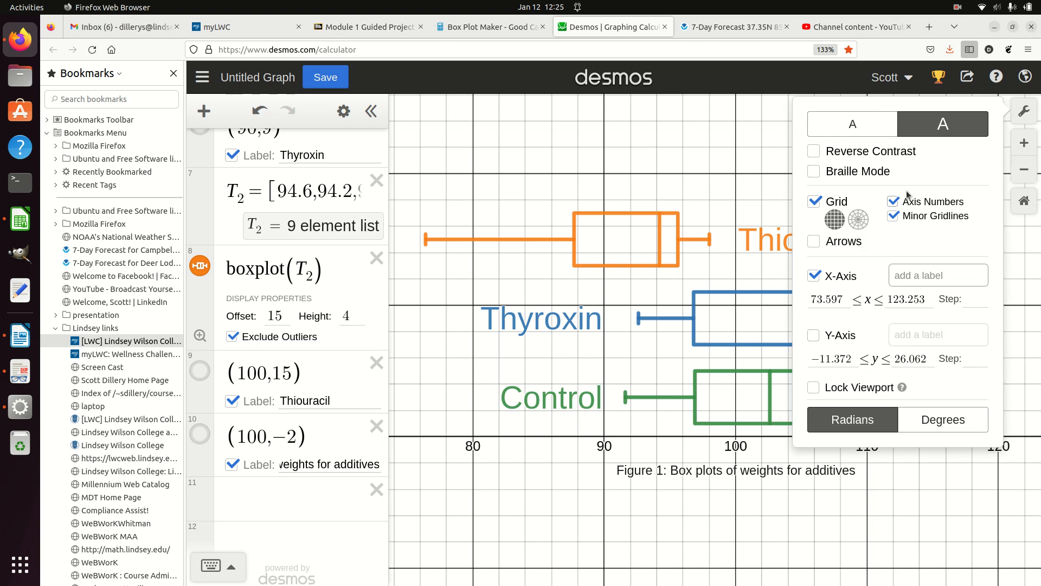
click(866, 128)
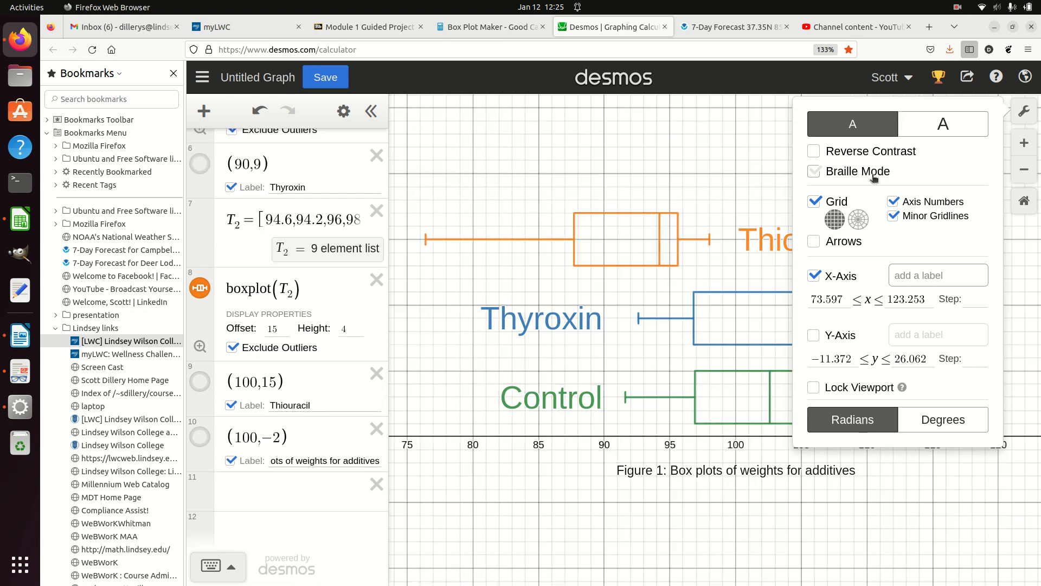
click(952, 127)
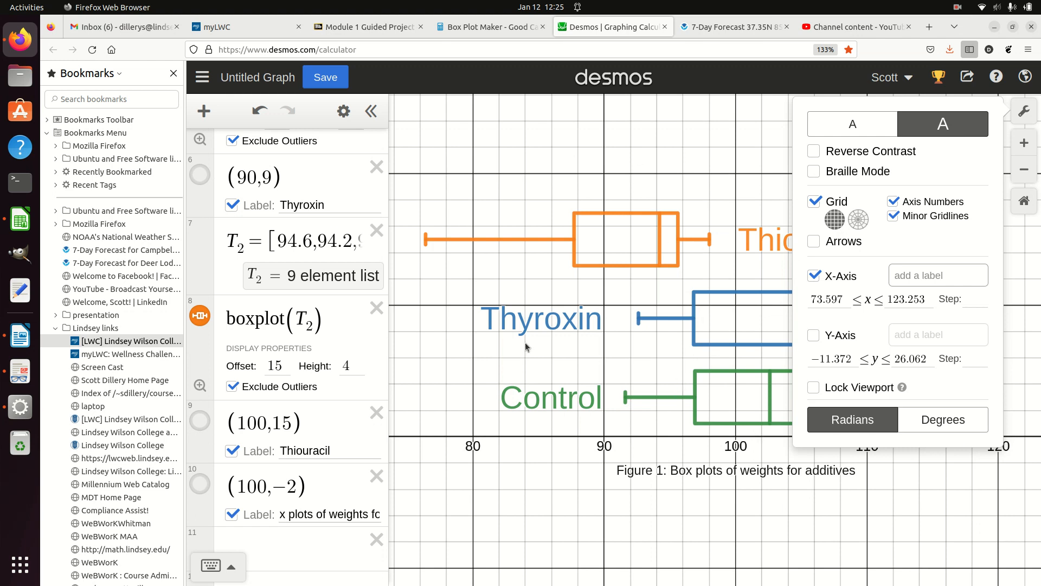
click(815, 202)
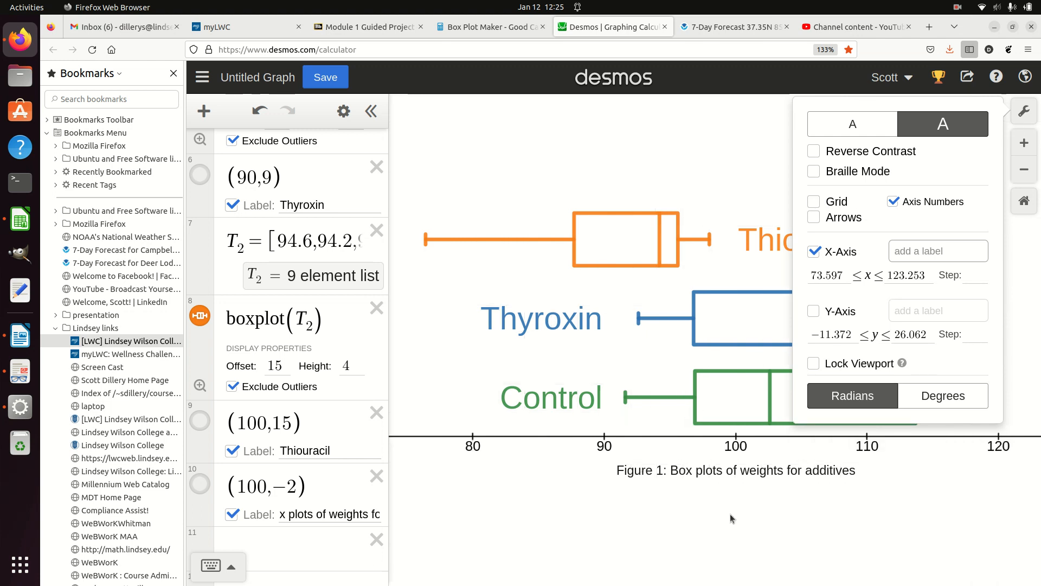
click(689, 519)
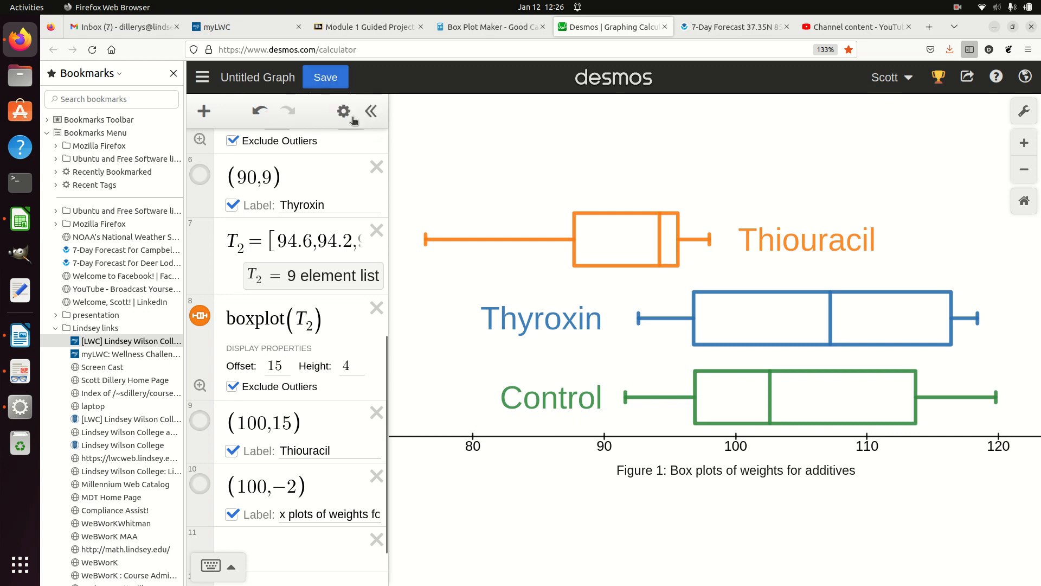
click(324, 82)
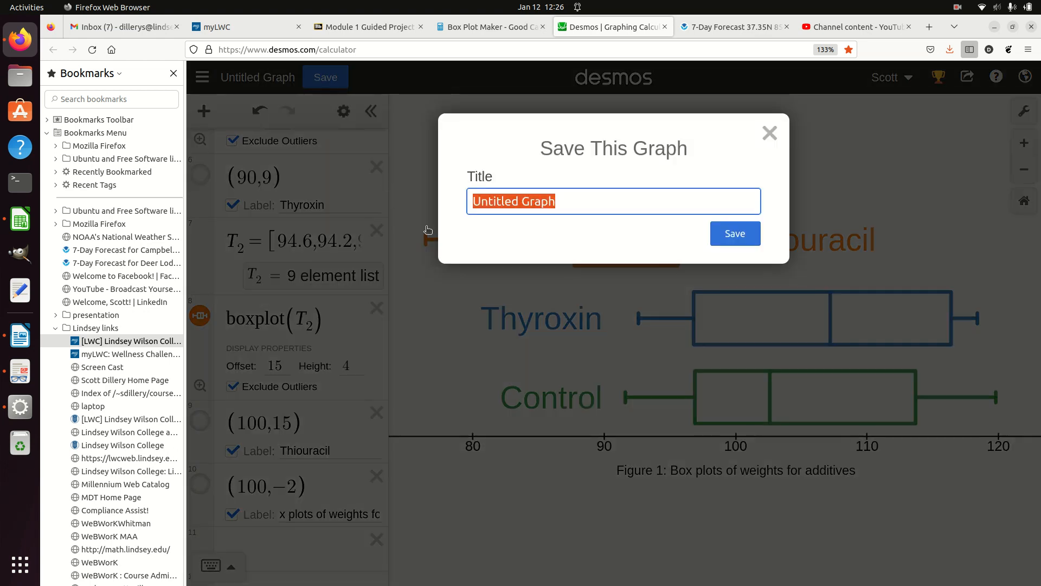
text(mat)
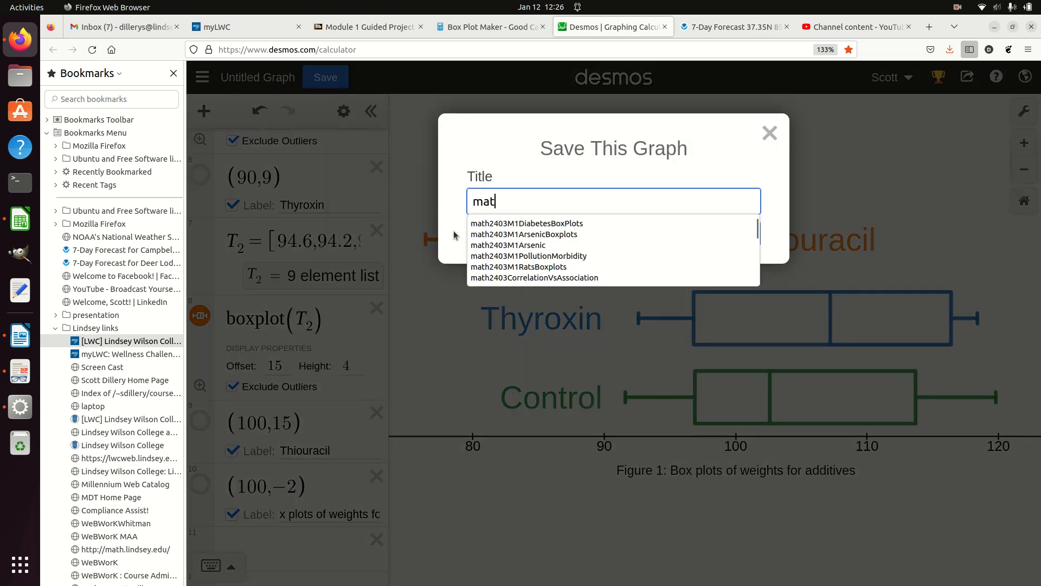
text(h2403M1)
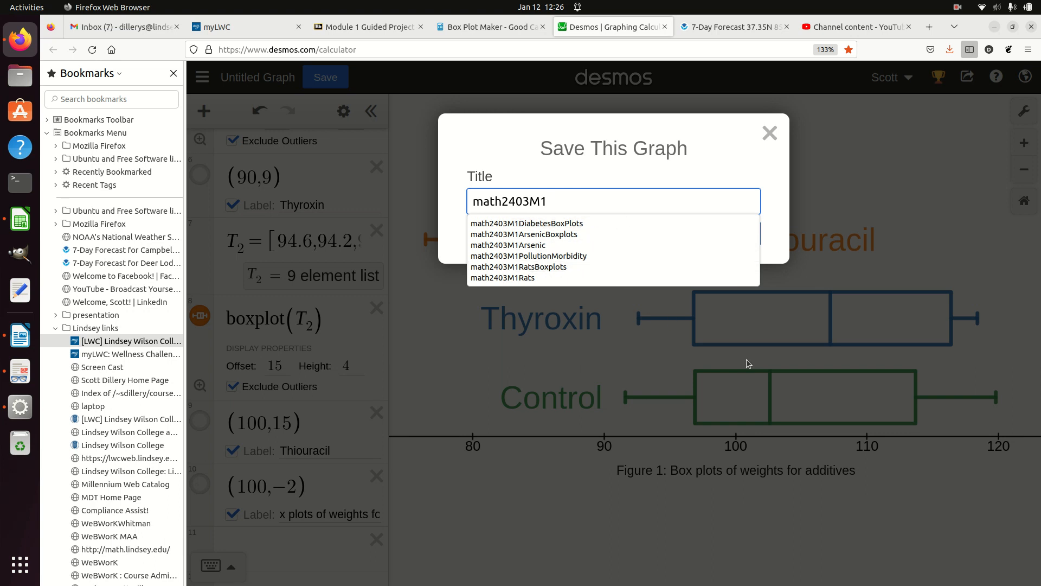
click(769, 133)
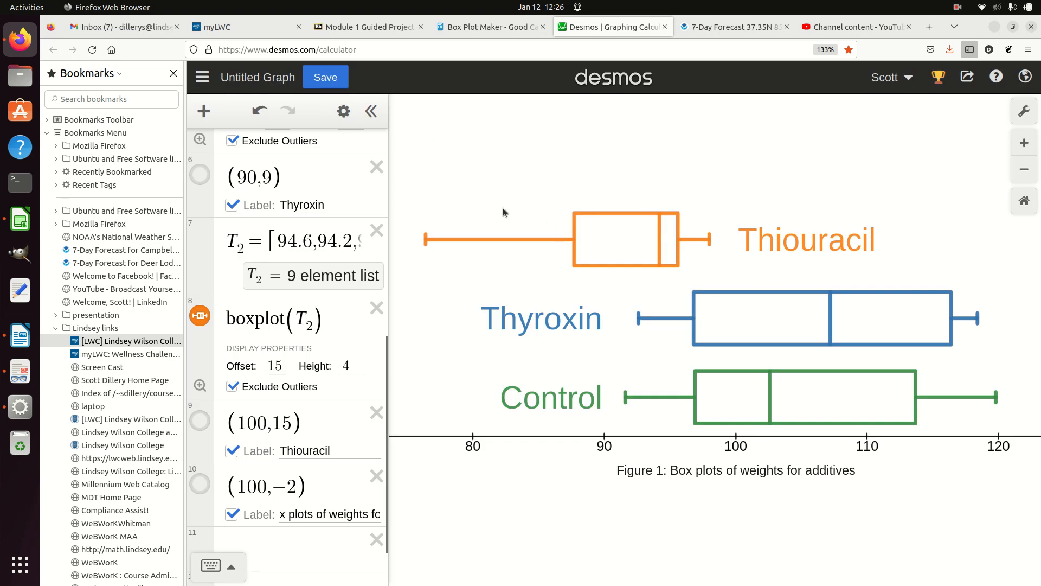
- Look through the list of saved graphs, leaving the current graph open
click(203, 77)
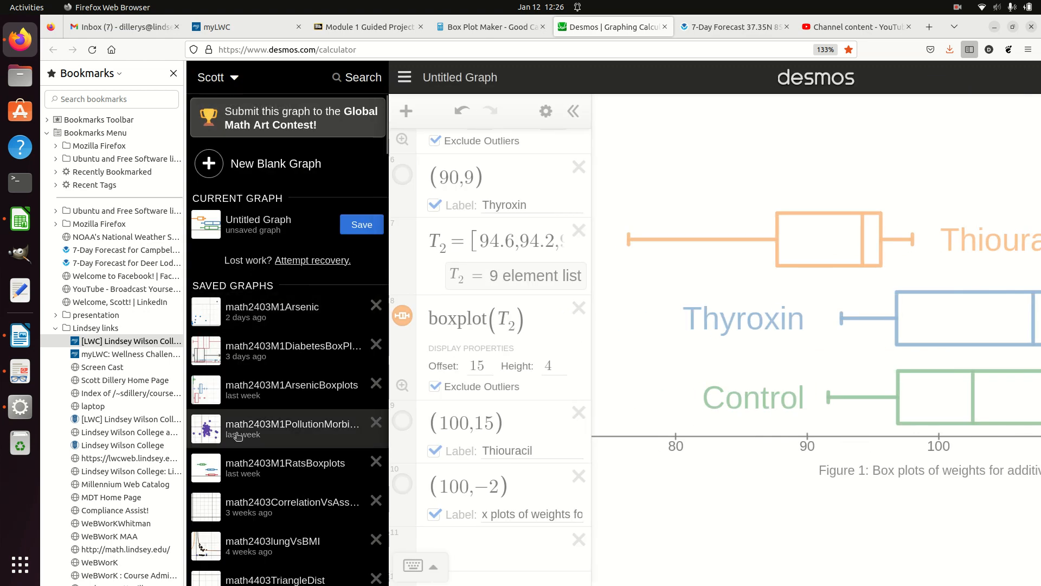
click(403, 79)
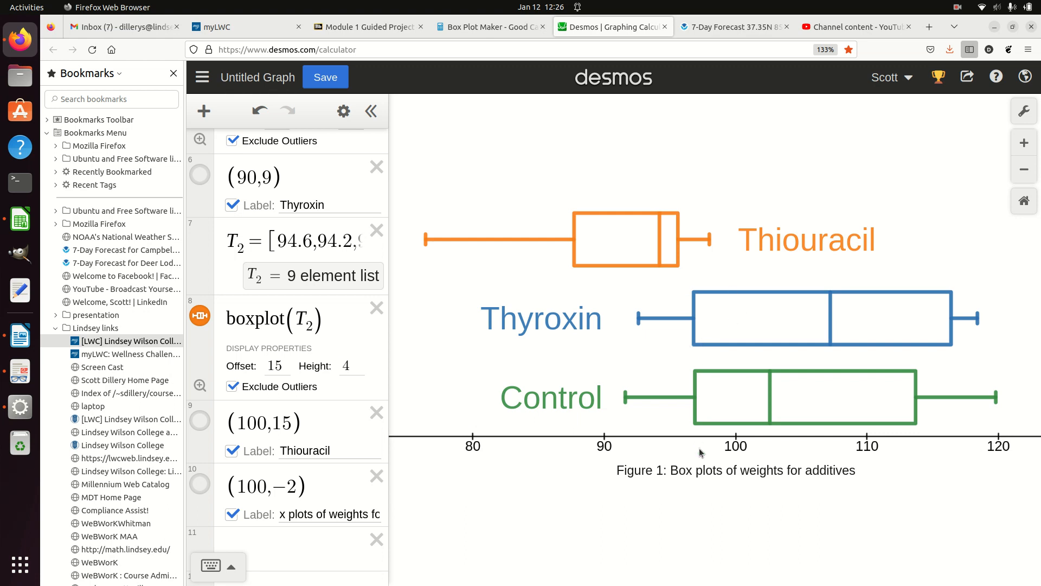
- Take a browser screenshot of the whole graph area with the box plots and caption, and copy it to the clipboard
scroll(763, 506, down, 1)
drag(769, 513, 743, 513)
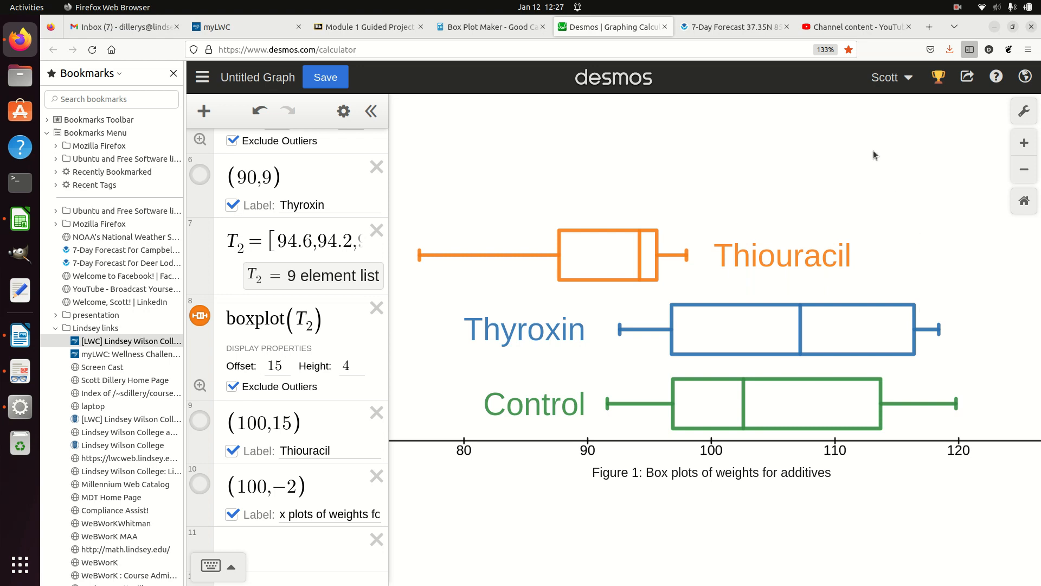
right_click(934, 167)
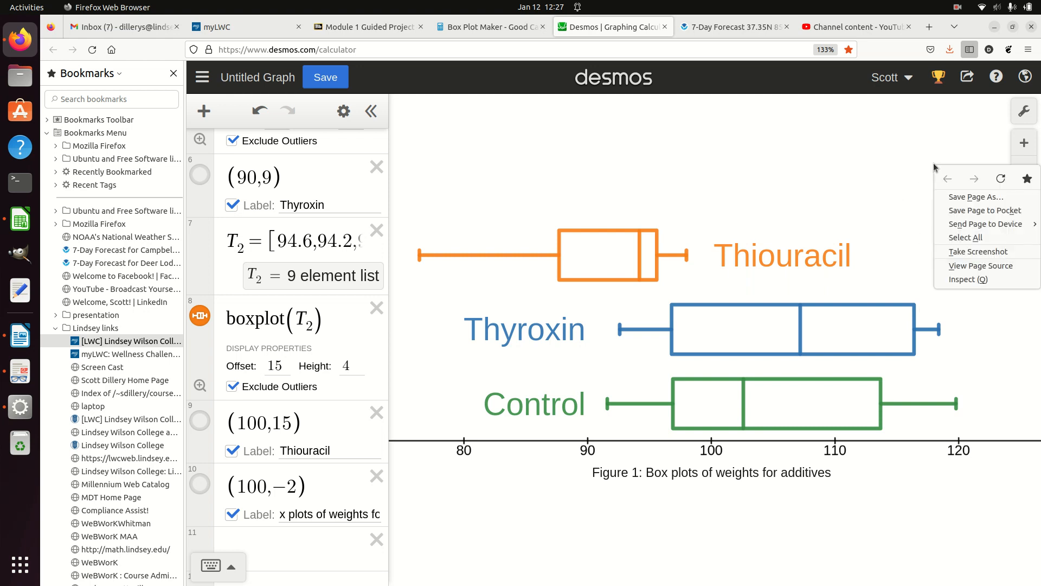
mouse_move(977, 227)
click(973, 252)
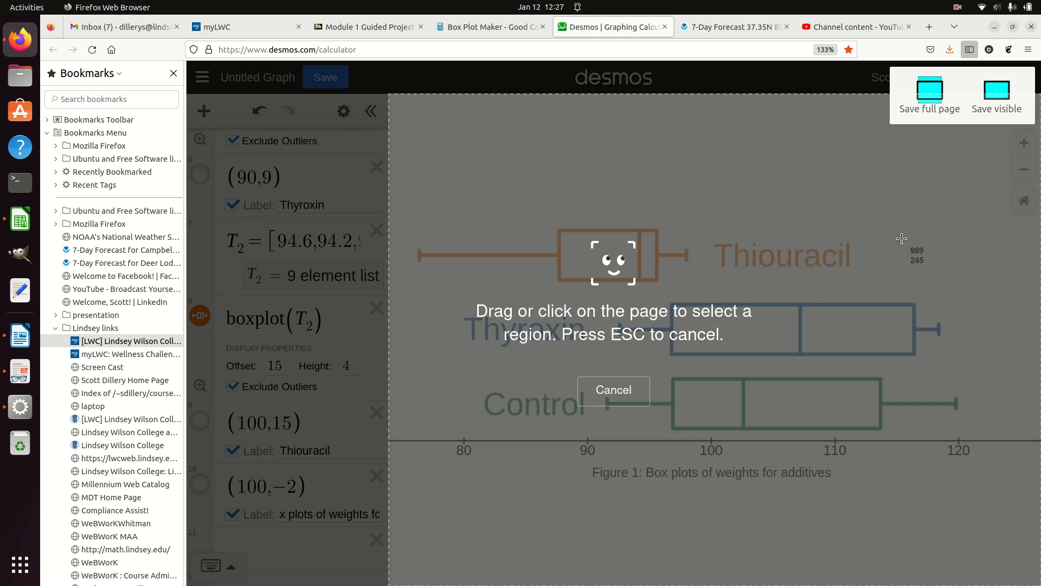
click(901, 239)
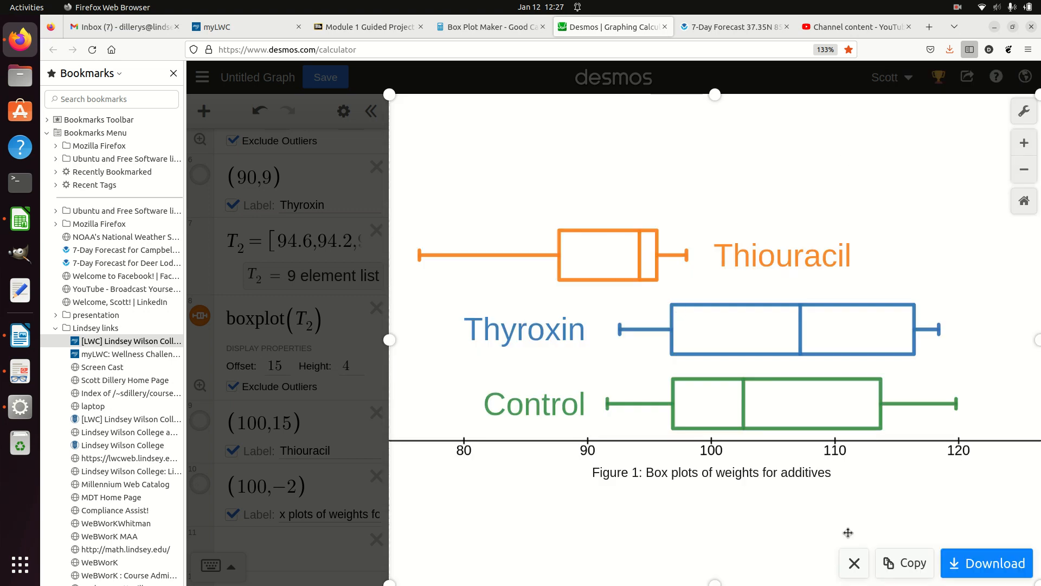
click(904, 564)
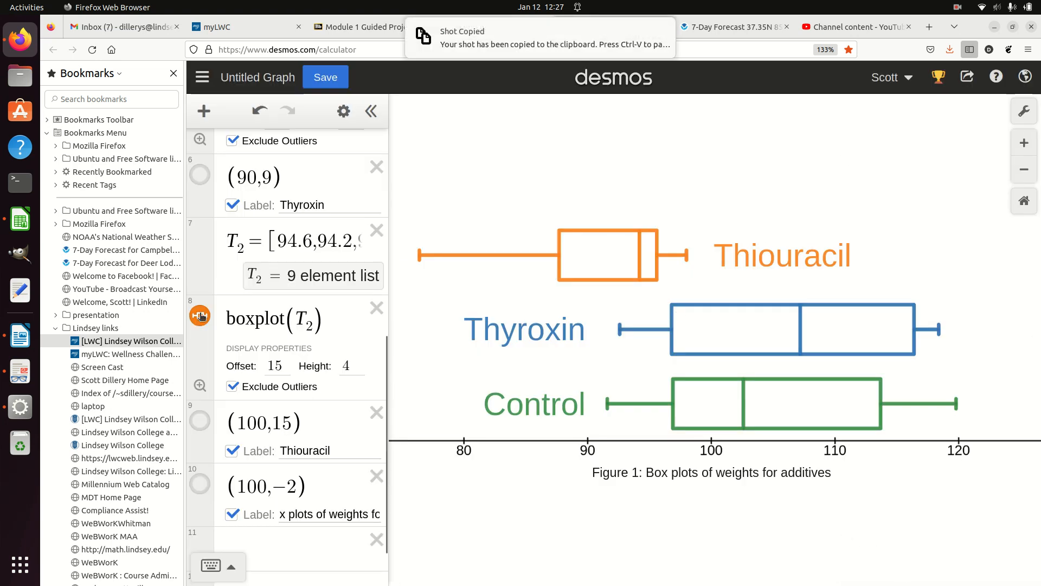
- Switch to the LibreOffice Writer document and paste the graph screenshot on the empty line below the existing box plot image
click(26, 346)
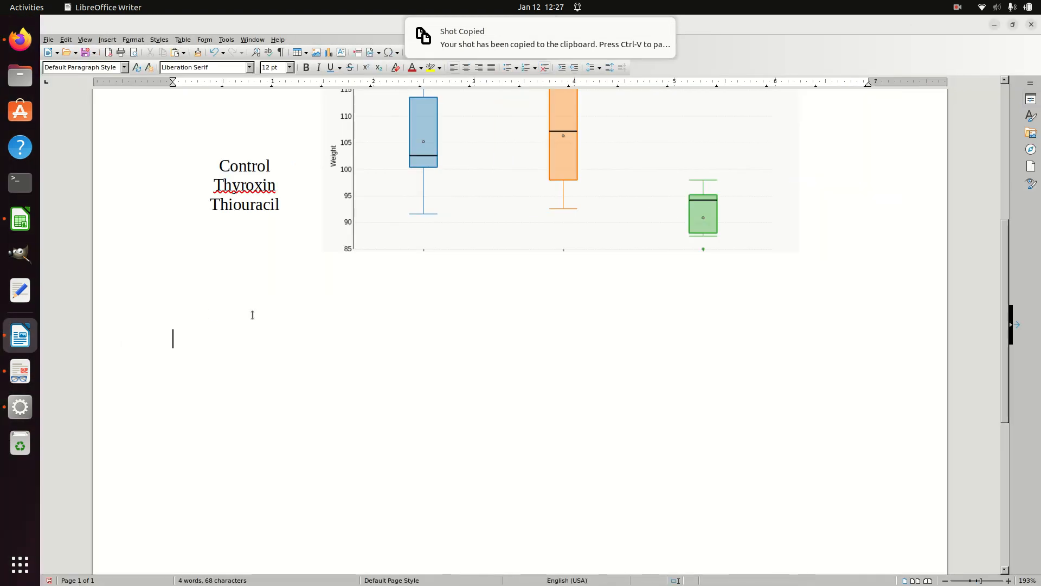
click(175, 312)
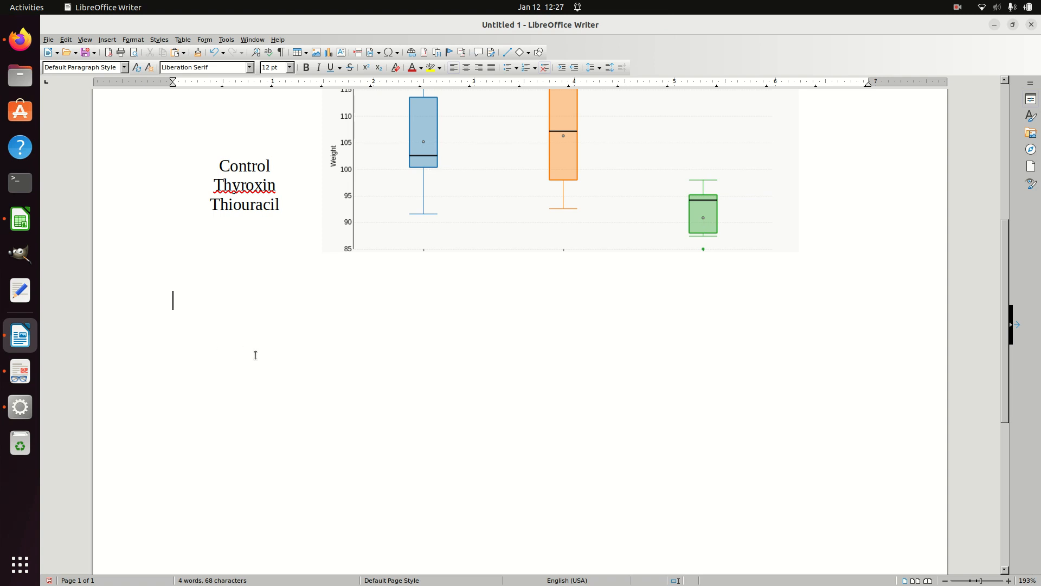
key(ctrl+v)
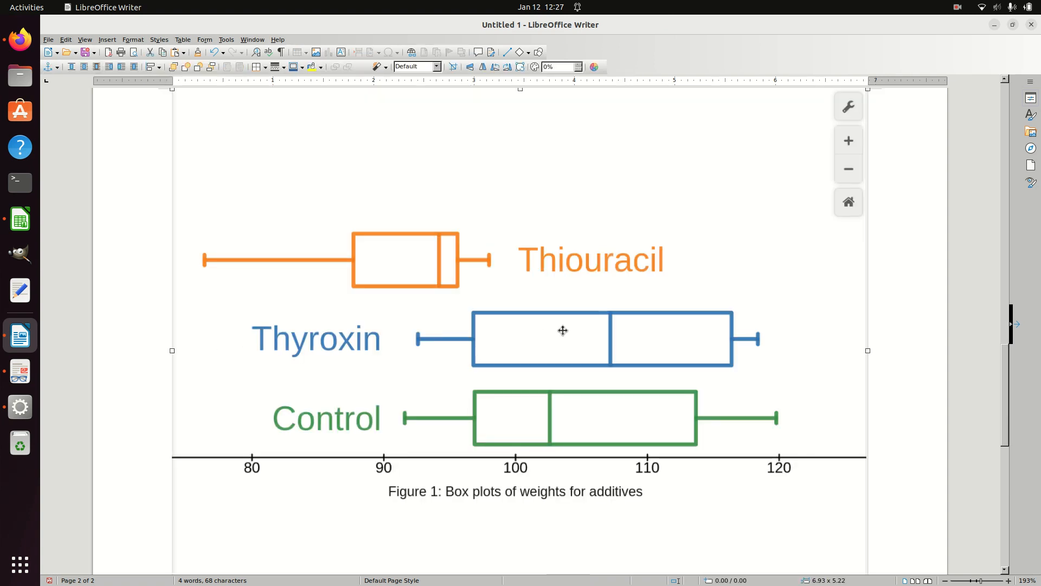